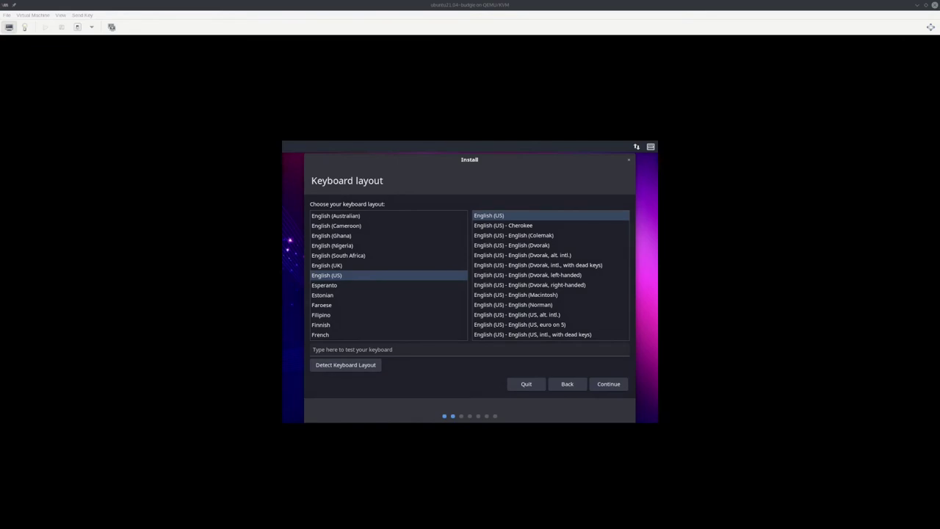
Step: Keep the English (US) keyboard layout and include third-party drivers and media formats
{"action": "left_click", "coordinate": [611, 385]}
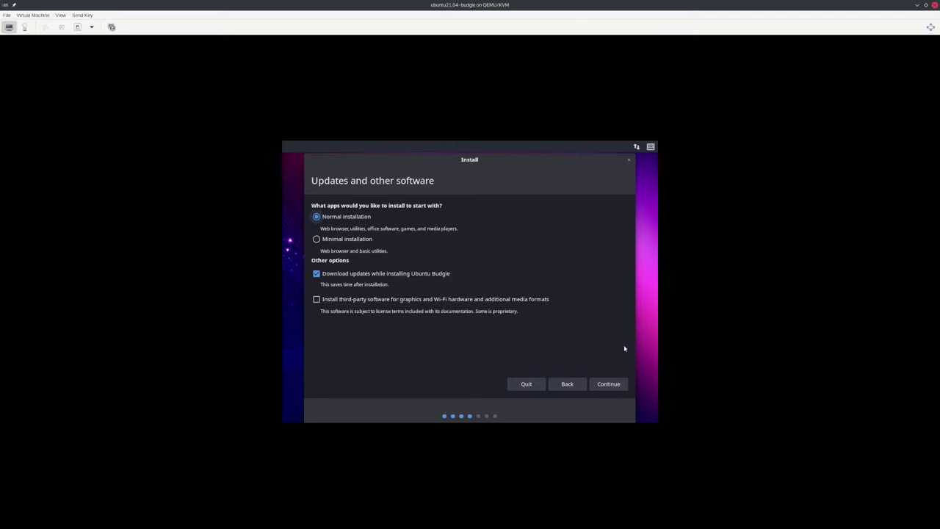
{"action": "left_click", "coordinate": [317, 300]}
{"action": "left_click", "coordinate": [607, 388]}
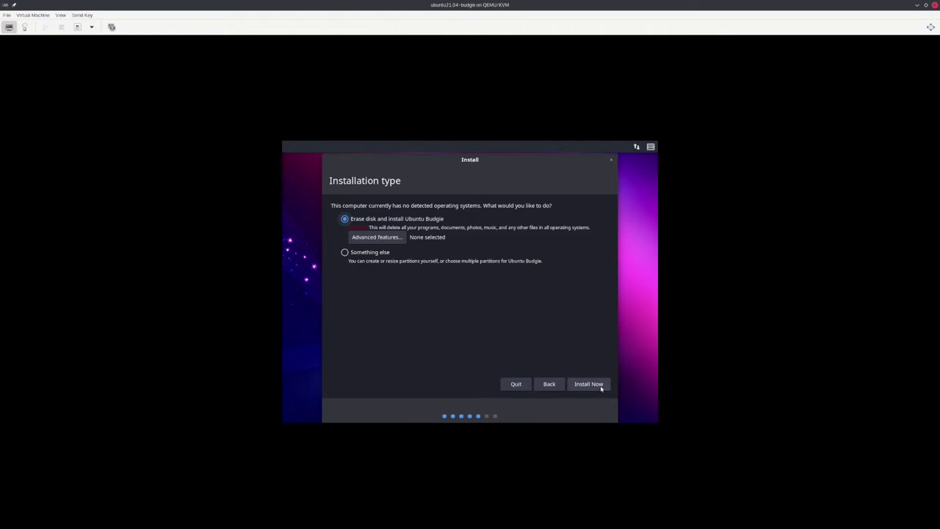
Step: Erase the virtual disk to install Ubuntu Budgie and approve writing the partition changes
{"action": "left_click", "coordinate": [599, 384]}
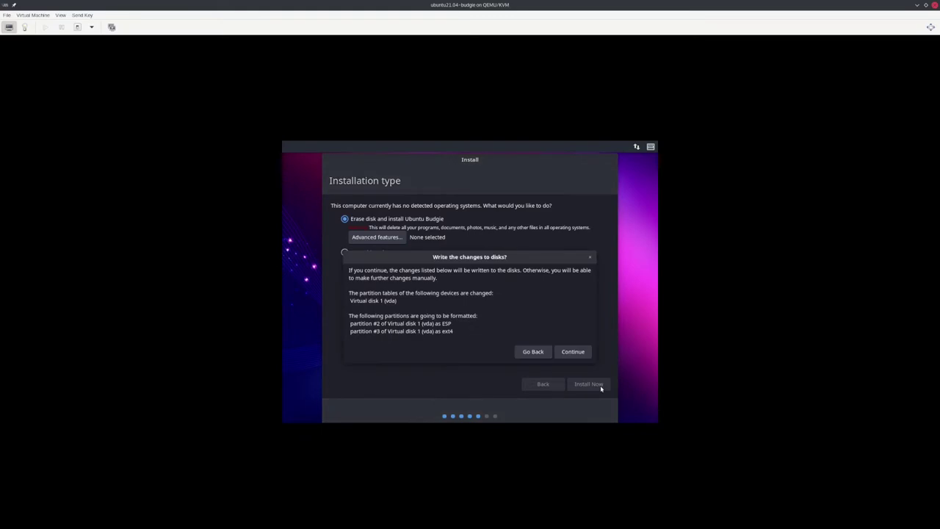
{"action": "left_click", "coordinate": [570, 353]}
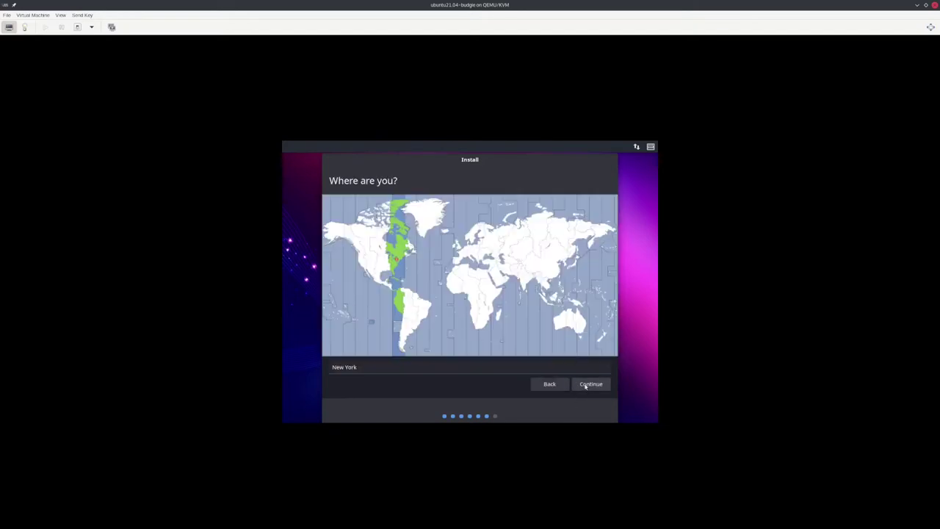
Step: Accept New York as the time zone and enter the user's name, username and matching password
{"action": "left_click", "coordinate": [585, 384]}
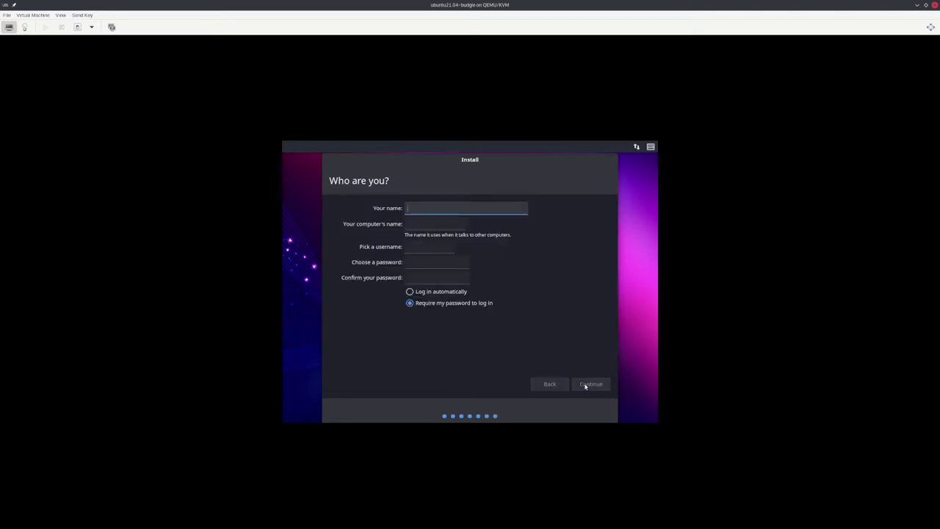
{"action": "left_click", "coordinate": [434, 205]}
{"action": "type", "text": "temp"}
{"action": "key", "text": "Tab"}
{"action": "key", "text": "Tab"}
{"action": "key", "text": "Tab"}
{"action": "type", "text": "temp"}
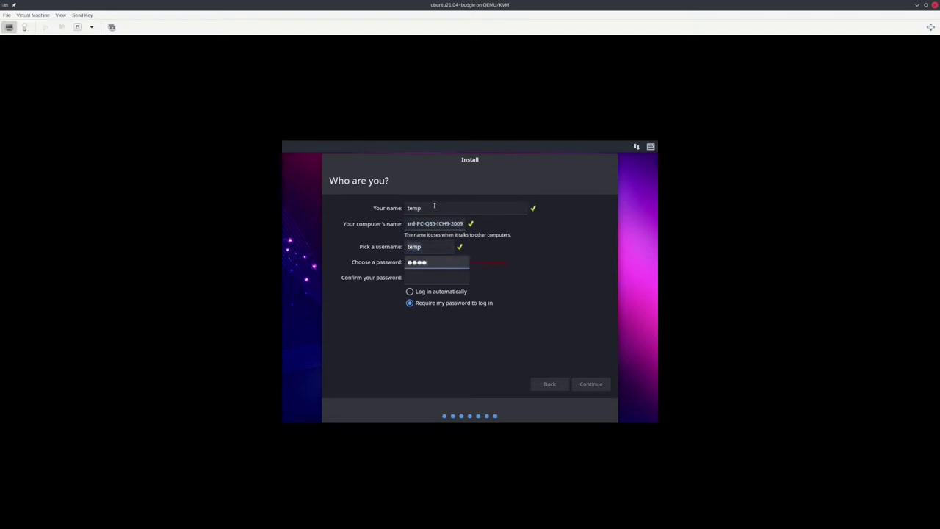
{"action": "key", "text": "Tab"}
{"action": "type", "text": "temp"}
{"action": "key", "text": "BackSpace"}
{"action": "key", "text": "BackSpace"}
{"action": "key", "text": "BackSpace"}
{"action": "key", "text": "BackSpace"}
{"action": "type", "text": "temp"}
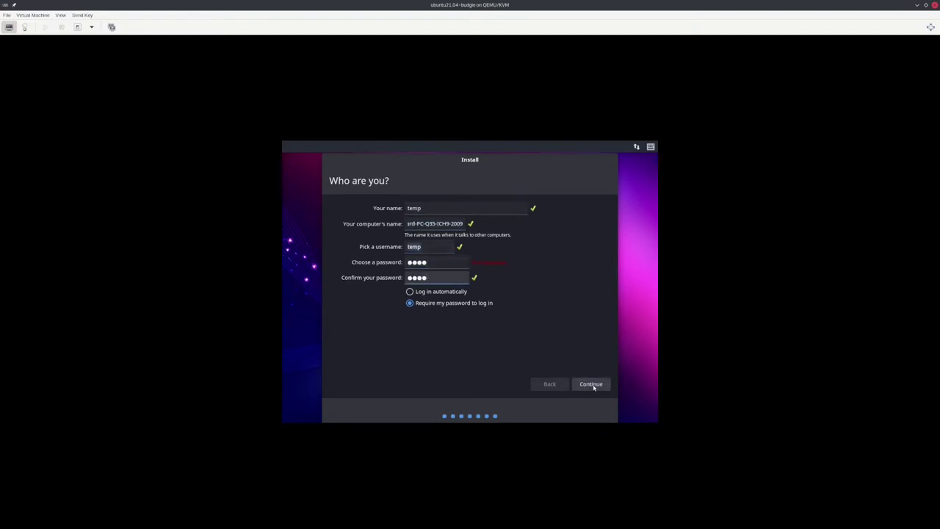
{"action": "left_click", "coordinate": [592, 385]}
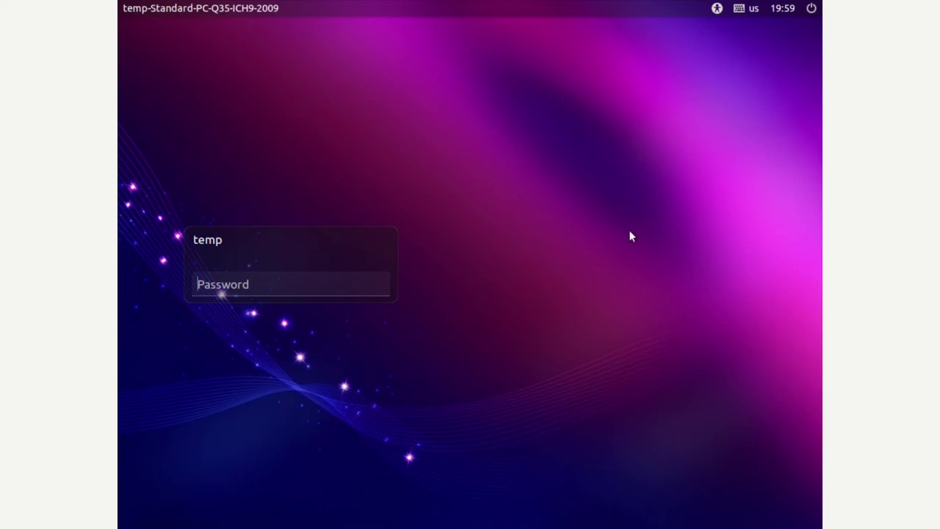
Step: Enter the account password at the login screen to reach the desktop
{"action": "type", "text": "tem"}
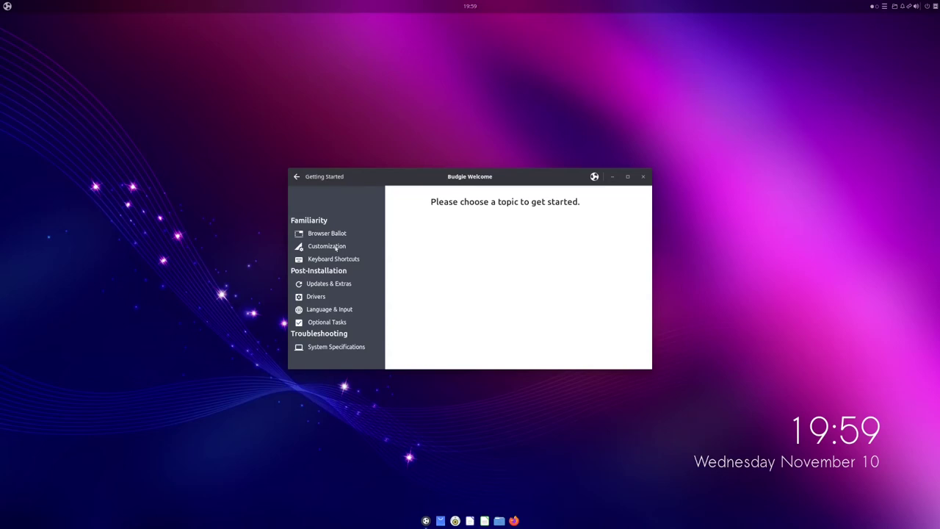
Step: Show the Browser Ballot page, enlarge and maximize the window, and scroll through the browser list
{"action": "left_click", "coordinate": [338, 237]}
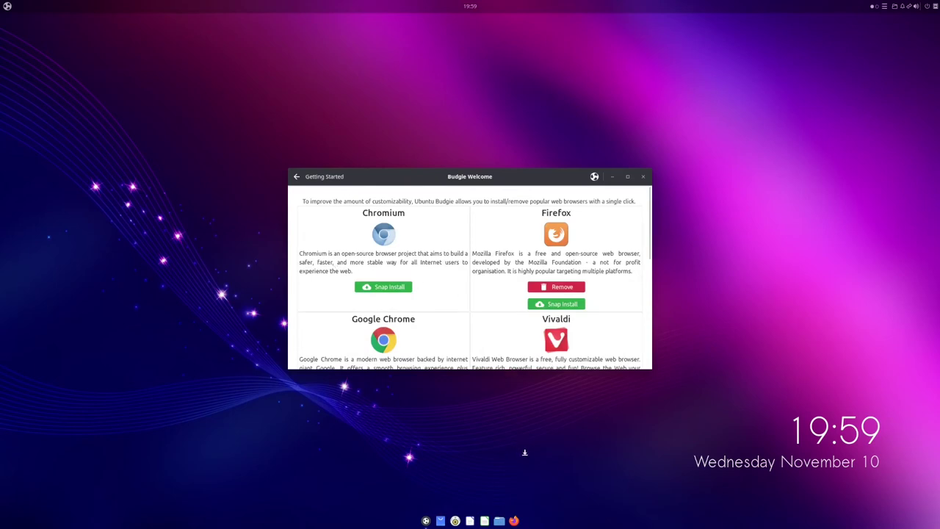
{"action": "left_click_drag", "start_coordinate": [506, 376], "coordinate": [510, 405]}
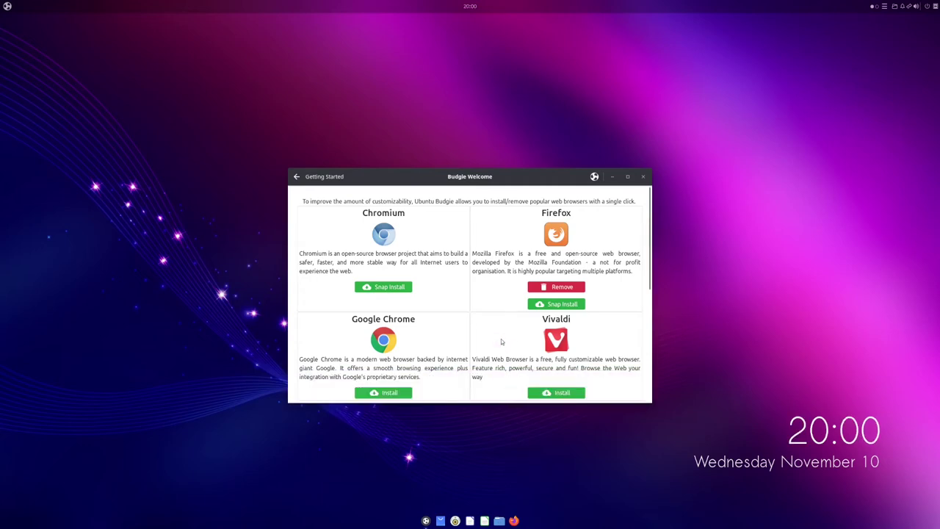
{"action": "scroll", "coordinate": [504, 343], "scroll_direction": "down", "scroll_amount": 2}
{"action": "scroll", "coordinate": [623, 320], "scroll_direction": "down", "scroll_amount": 2}
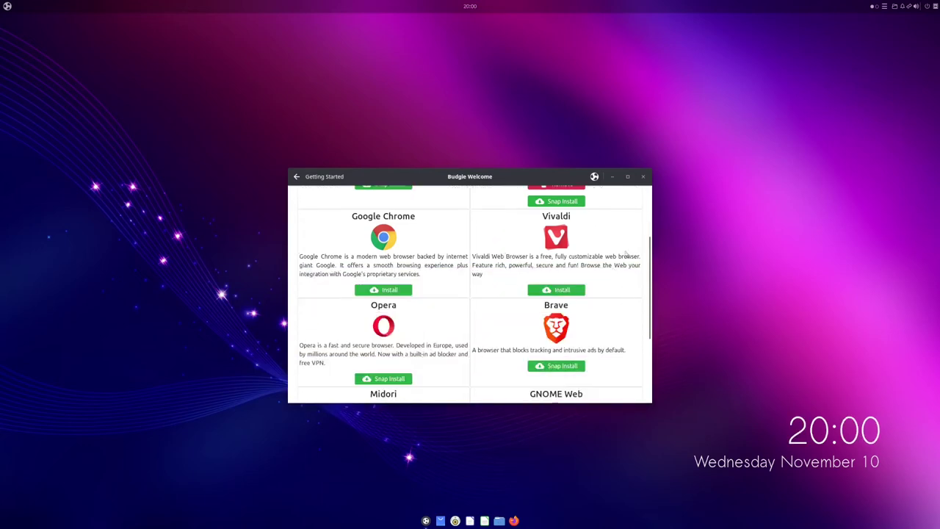
{"action": "scroll", "coordinate": [639, 281], "scroll_direction": "down", "scroll_amount": 4}
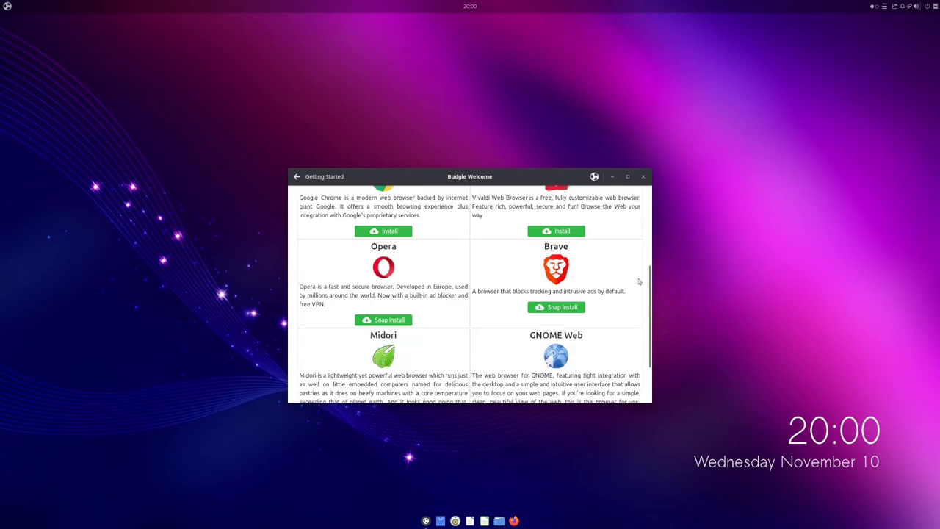
{"action": "left_click", "coordinate": [627, 177]}
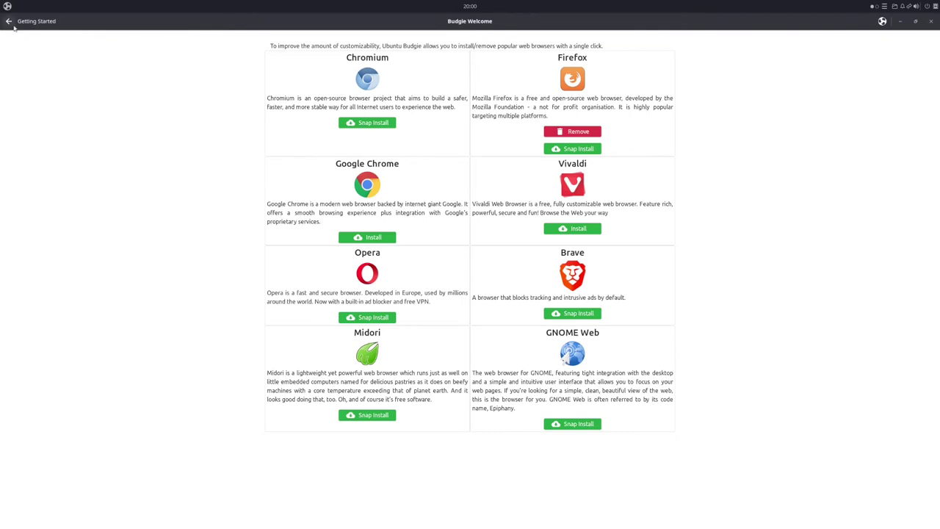
Step: Launch Budgie Desktop Settings from the Customization topic and close the language support notice
{"action": "mouse_move", "coordinate": [74, 93]}
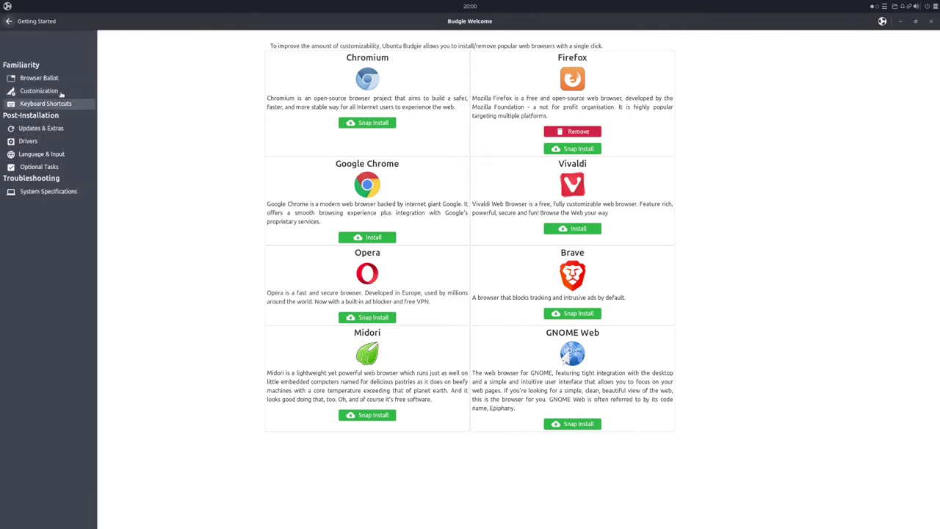
{"action": "left_click", "coordinate": [65, 90]}
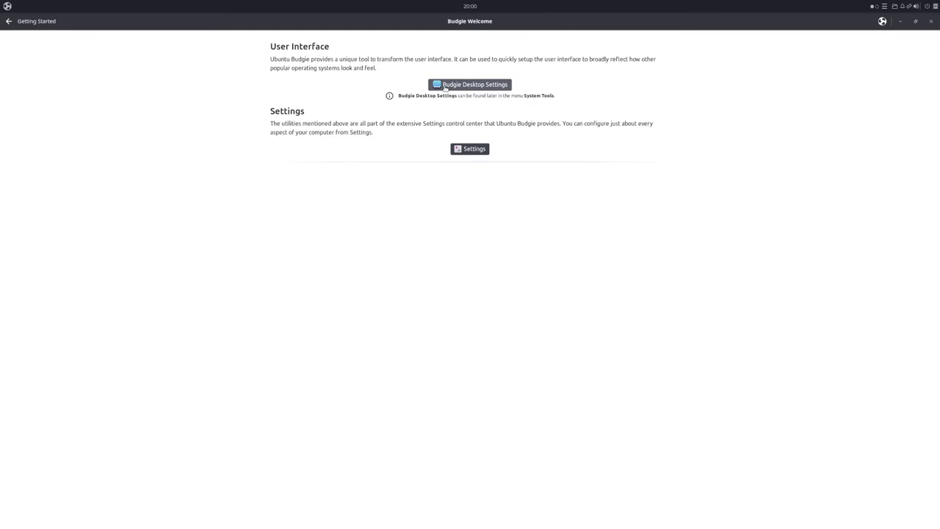
{"action": "left_click", "coordinate": [444, 87]}
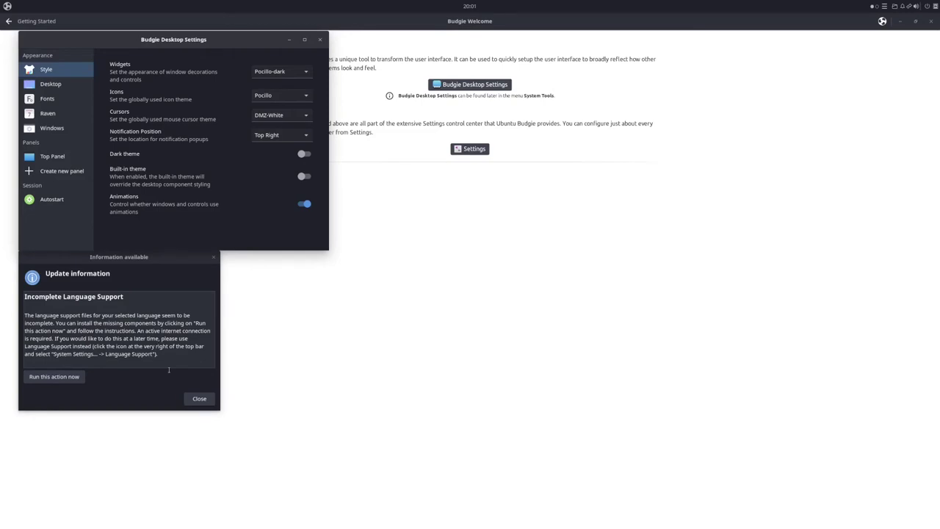
{"action": "left_click", "coordinate": [199, 399]}
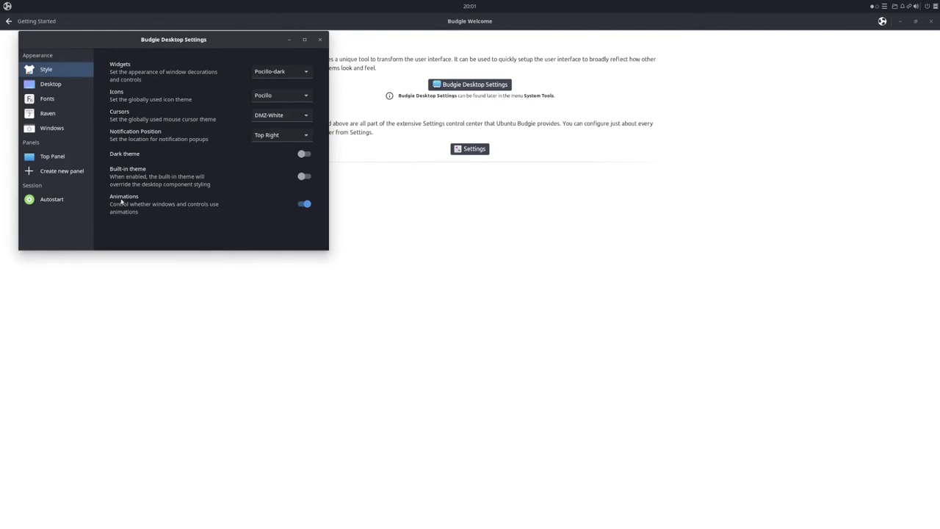
Step: Open the full Settings control center, scroll its sidebar, then close the window
{"action": "left_click", "coordinate": [468, 151]}
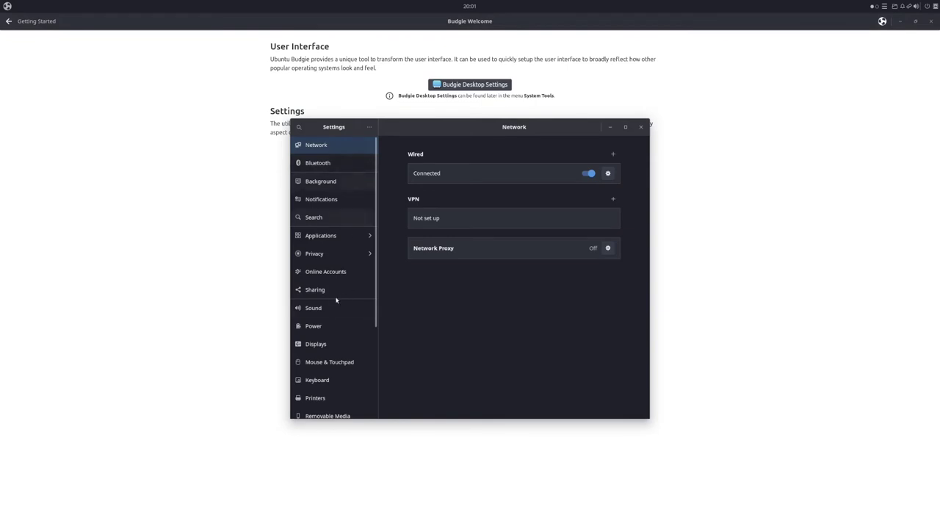
{"action": "scroll", "coordinate": [341, 281], "scroll_direction": "down", "scroll_amount": 2}
{"action": "scroll", "coordinate": [340, 271], "scroll_direction": "down", "scroll_amount": 2}
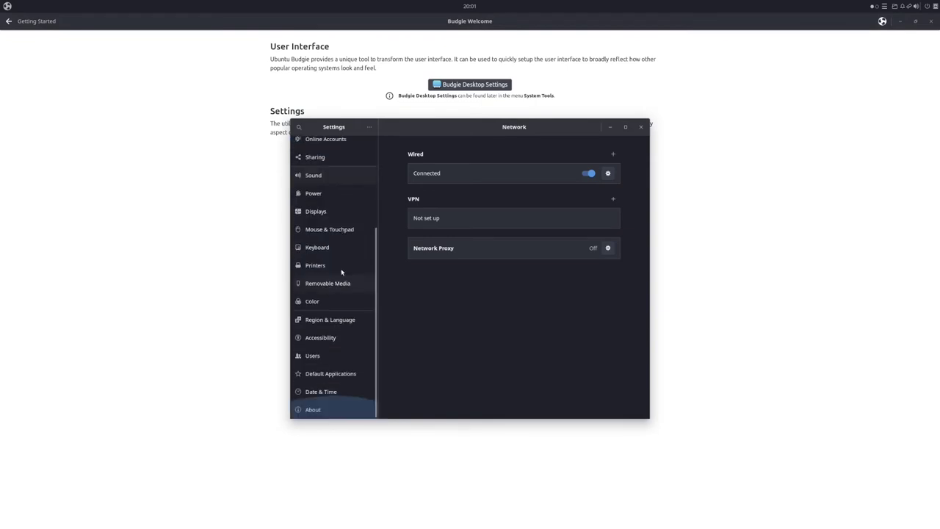
{"action": "left_click", "coordinate": [641, 128]}
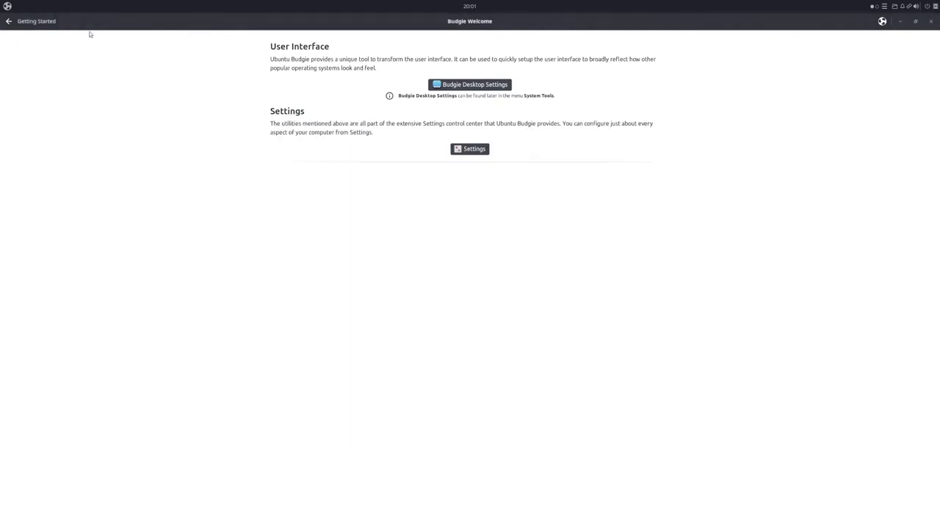
Step: Open Keyboard Shortcuts from the section list and scroll through the desktop and window shortcuts
{"action": "left_click", "coordinate": [8, 22]}
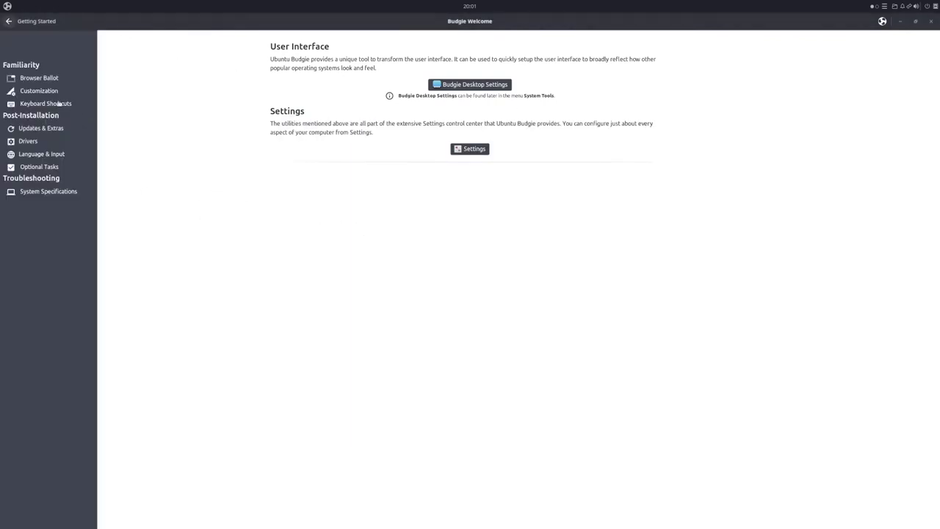
{"action": "left_click", "coordinate": [59, 104]}
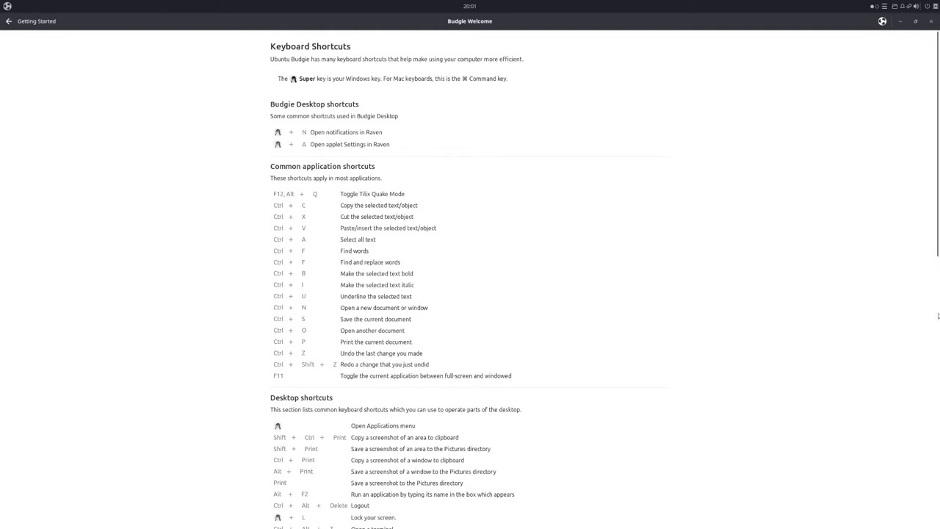
{"action": "scroll", "coordinate": [897, 335], "scroll_direction": "down", "scroll_amount": 5}
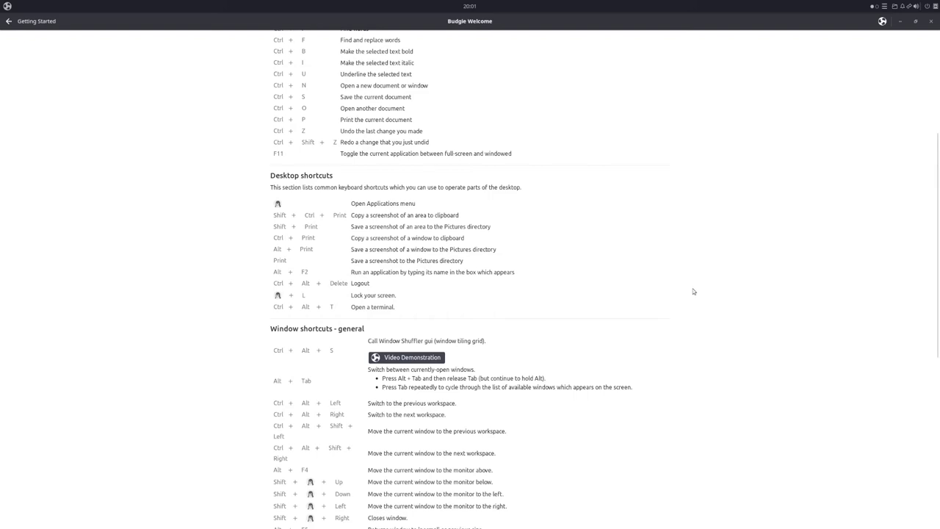
{"action": "scroll", "coordinate": [693, 291], "scroll_direction": "down", "scroll_amount": 2}
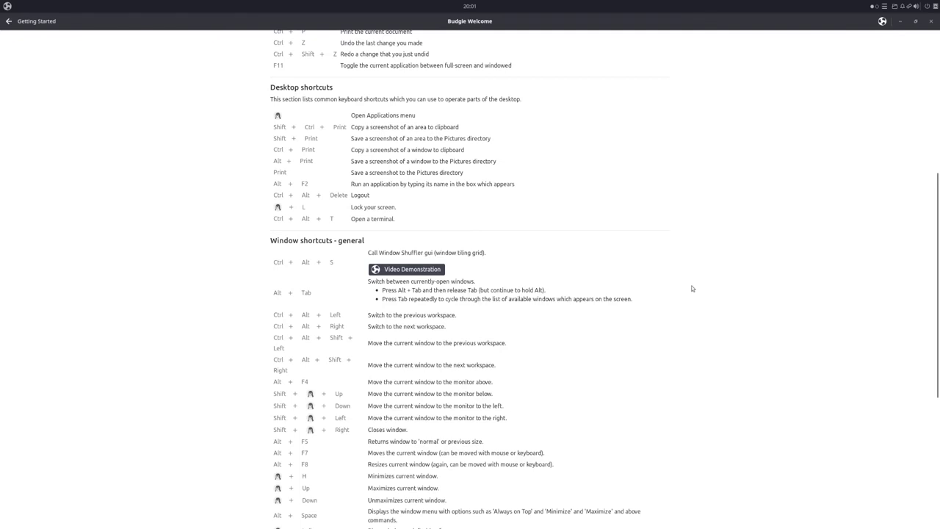
{"action": "scroll", "coordinate": [691, 287], "scroll_direction": "down", "scroll_amount": 2}
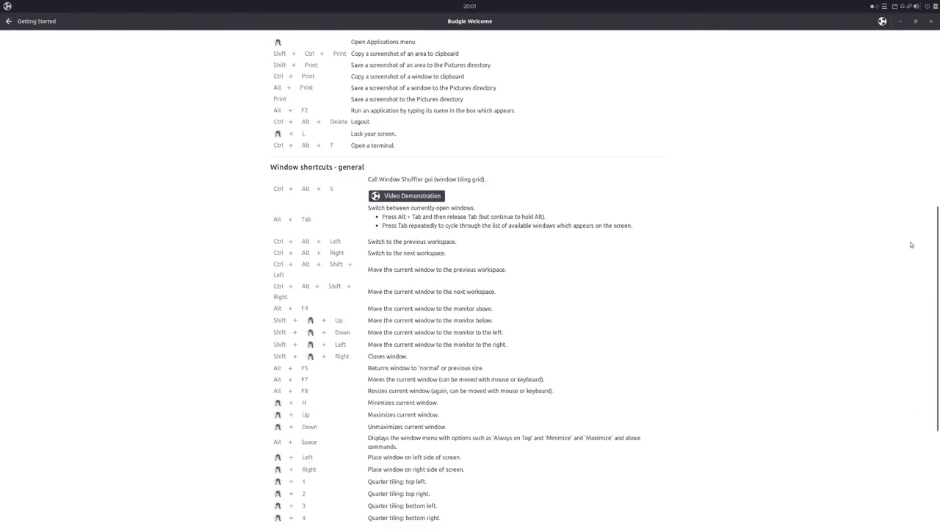
{"action": "scroll", "coordinate": [743, 211], "scroll_direction": "up", "scroll_amount": 8}
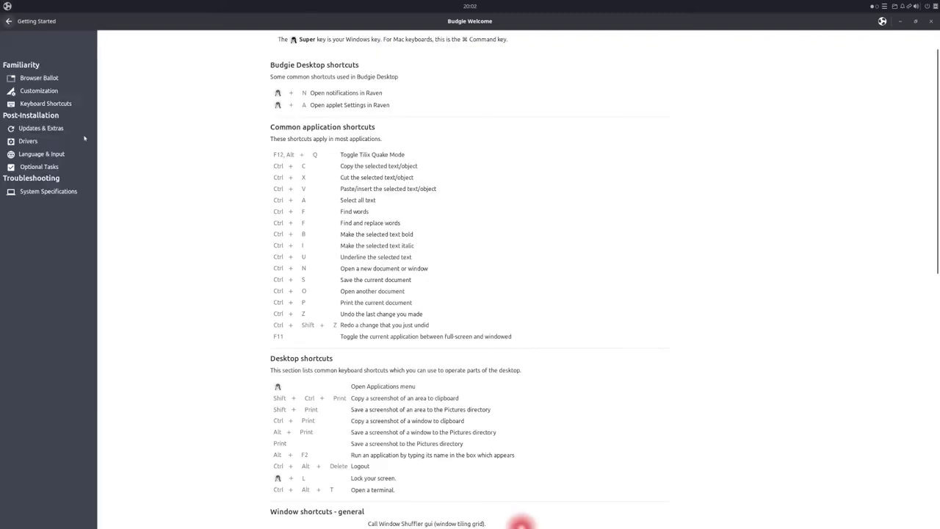
Step: Switch Budgie Welcome to the Updates & Extras page under Post-Installation
{"action": "left_click", "coordinate": [59, 130]}
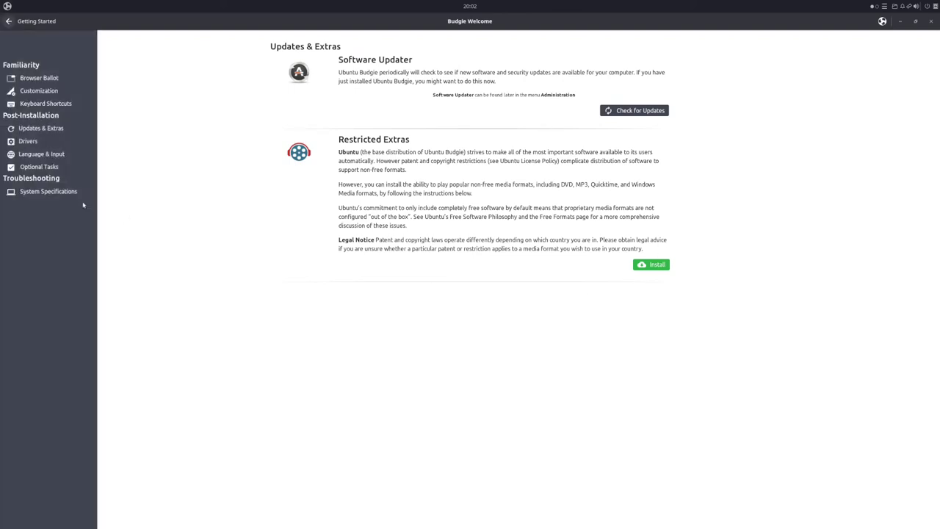
Step: View the Drivers page, then bring back the welcome section list
{"action": "left_click", "coordinate": [28, 141]}
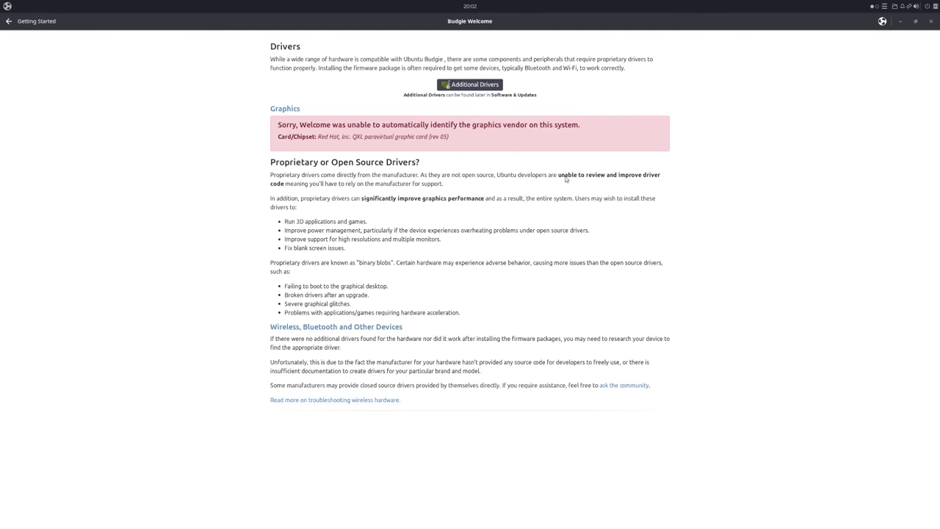
{"action": "left_click", "coordinate": [8, 21]}
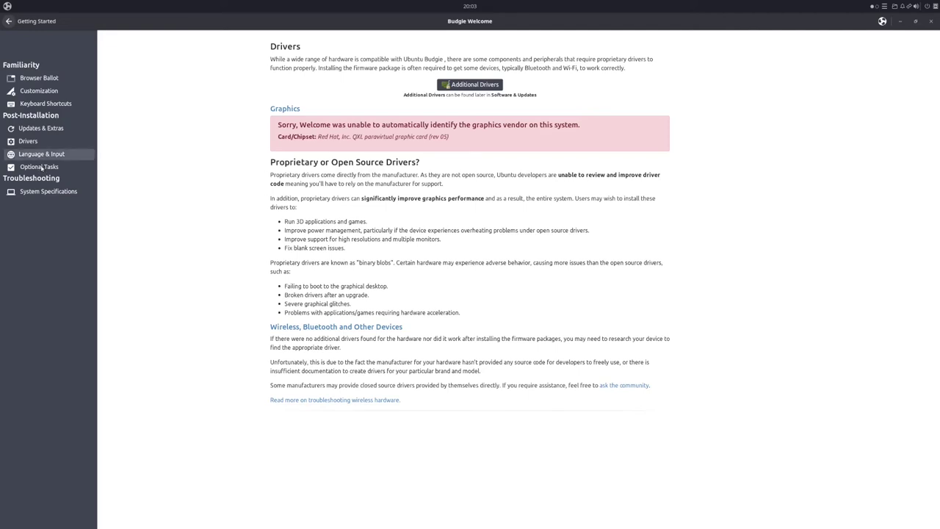
Step: View the Optional Tasks page on backup, firewall and users, then close Budgie Welcome with Alt+F4
{"action": "left_click", "coordinate": [41, 168]}
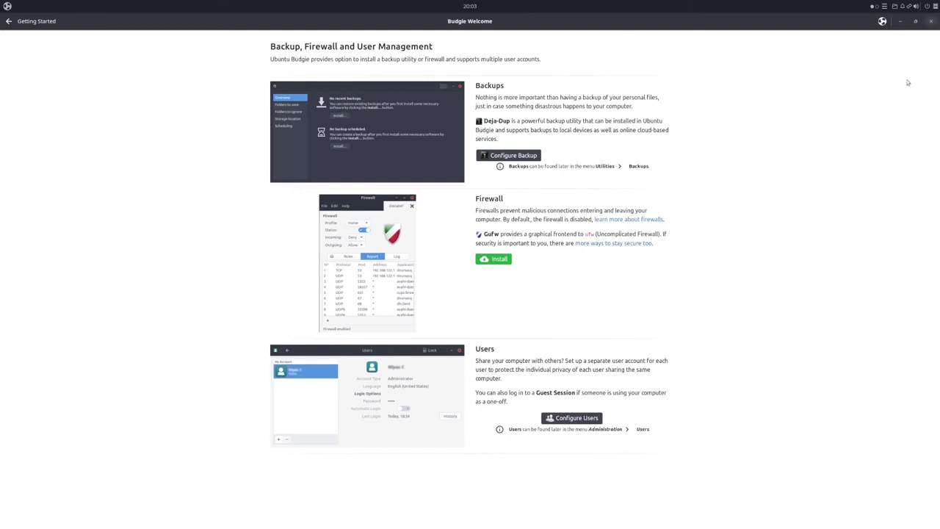
{"action": "key", "text": "alt+F4"}
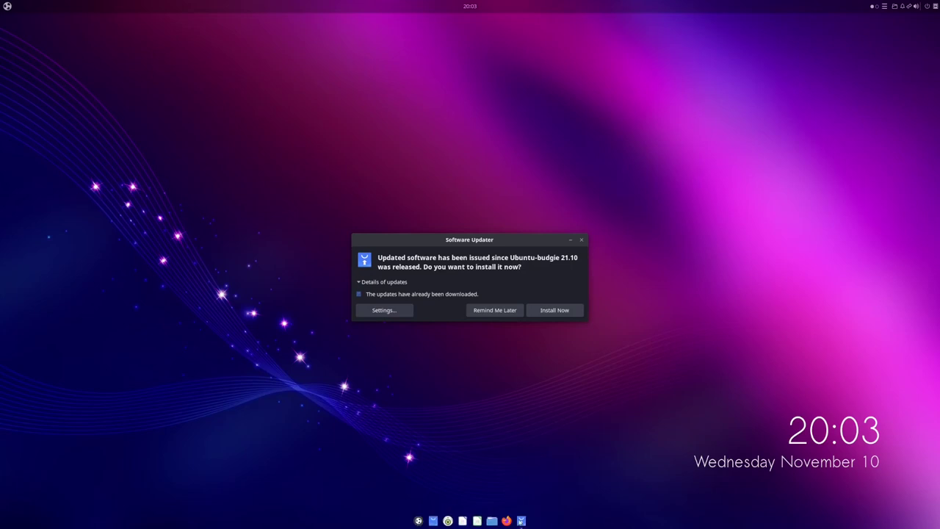
Step: Minimise the Software Updater prompt from its dock icon, leaving the bare desktop
{"action": "left_click", "coordinate": [521, 521]}
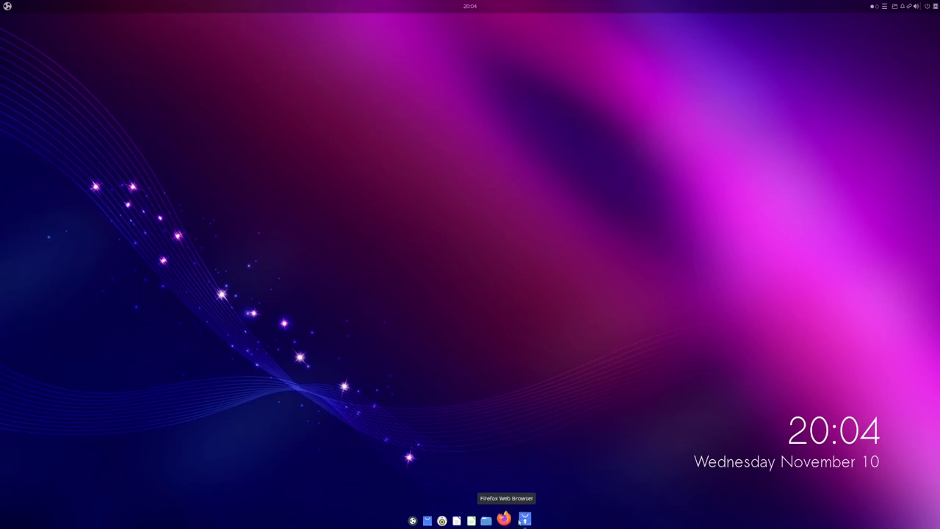
{"action": "left_click", "coordinate": [525, 519]}
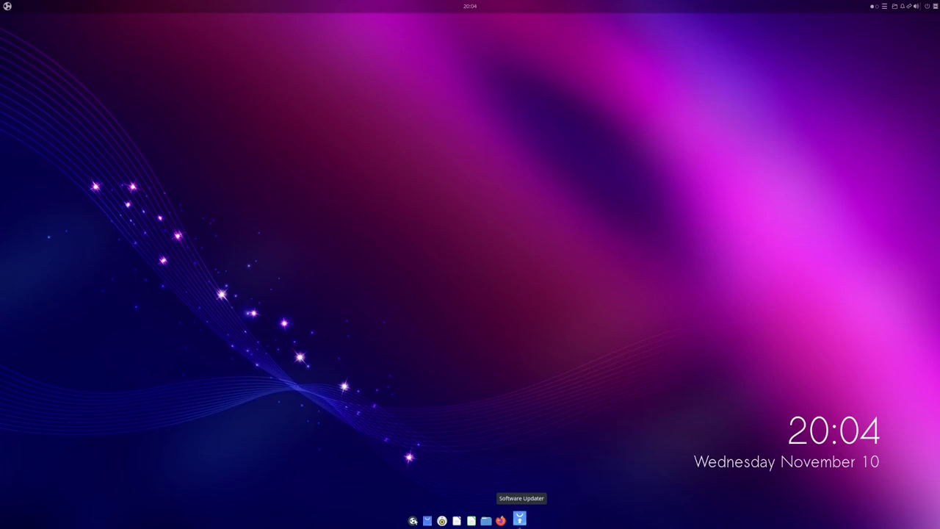
{"action": "left_click", "coordinate": [432, 522]}
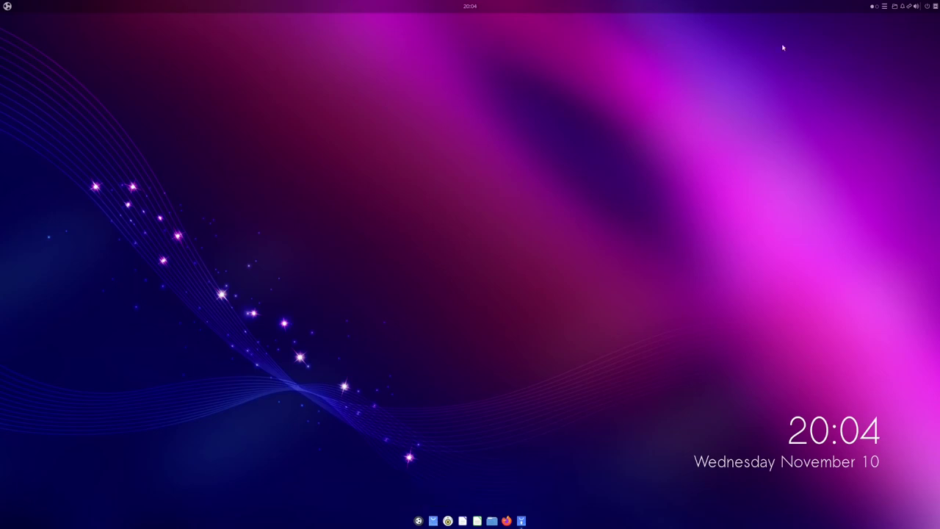
Step: Toggle the workspace overview showing Software Updater a few times, then dismiss it
{"action": "left_click", "coordinate": [877, 8]}
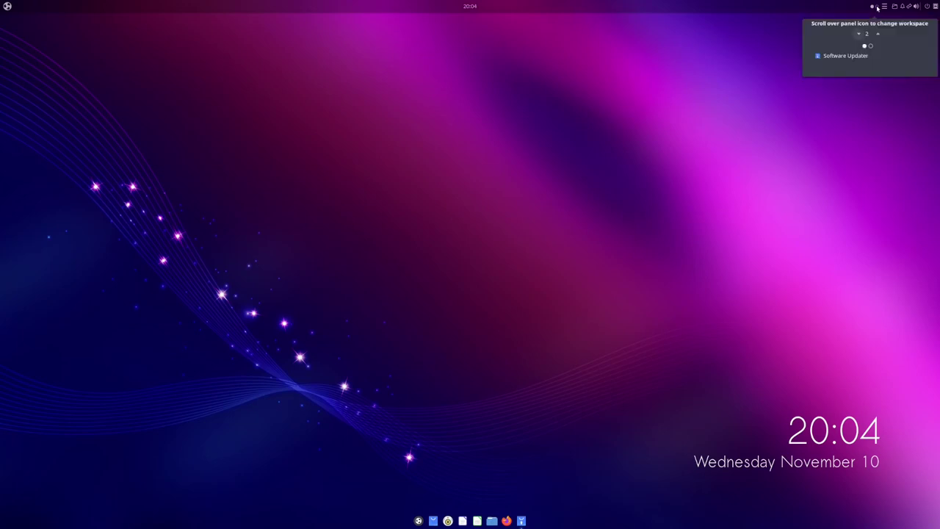
{"action": "left_click", "coordinate": [877, 8]}
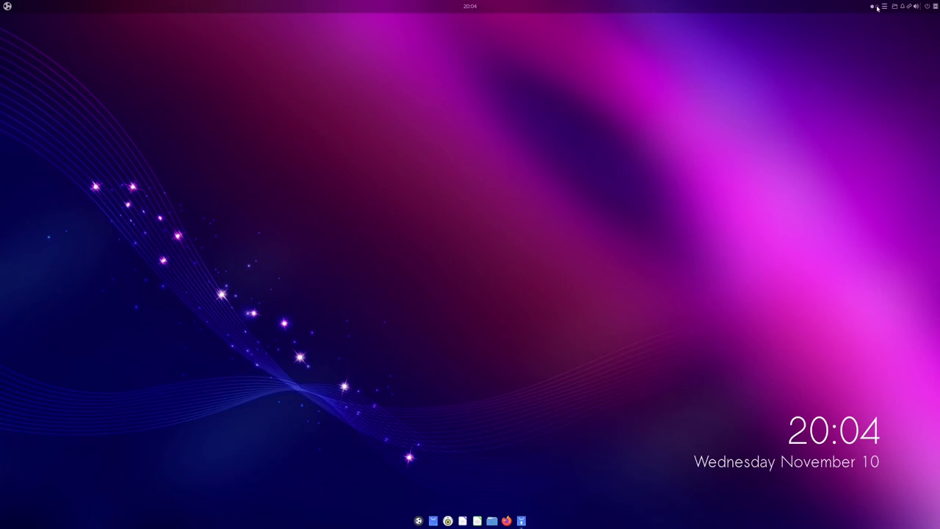
{"action": "left_click", "coordinate": [877, 8]}
{"action": "left_click", "coordinate": [877, 8]}
{"action": "left_click", "coordinate": [877, 8]}
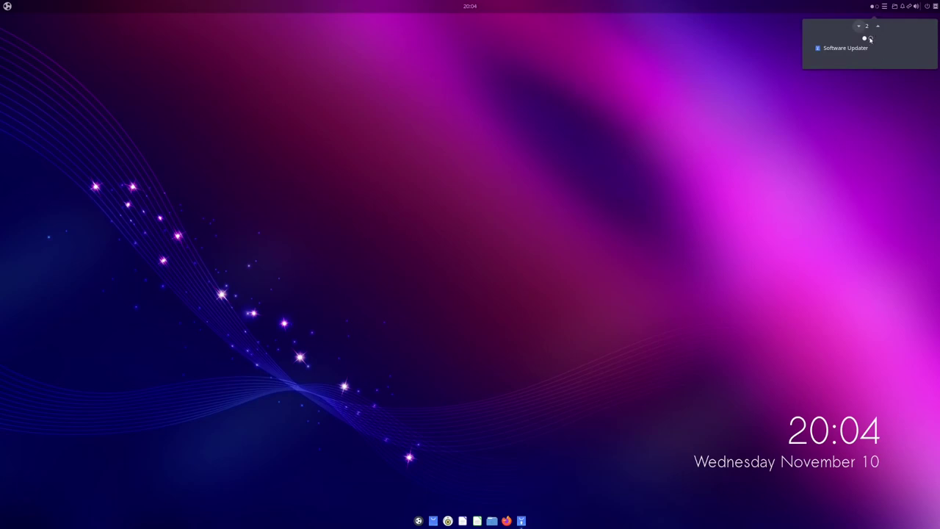
{"action": "left_click", "coordinate": [897, 10]}
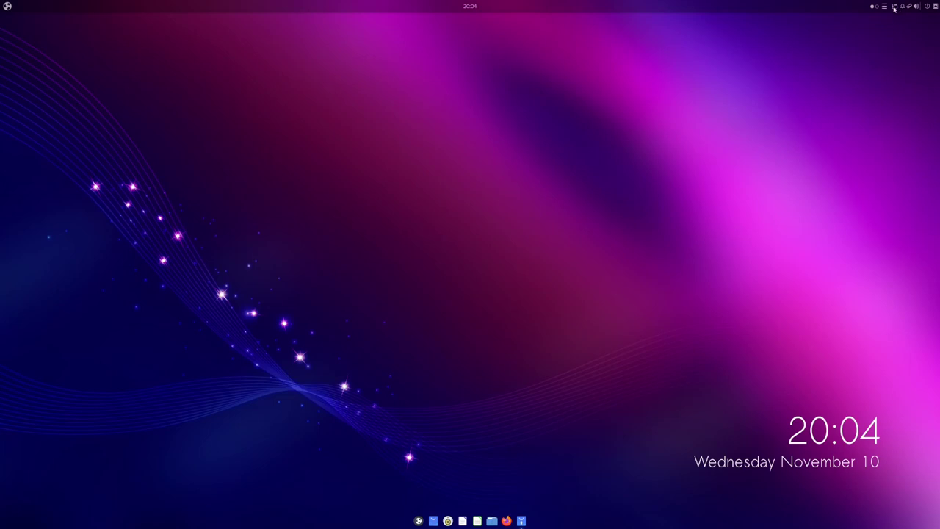
Step: Try the QuickNote pad, then open the Pictures folder from the Places indicator
{"action": "left_click", "coordinate": [884, 6]}
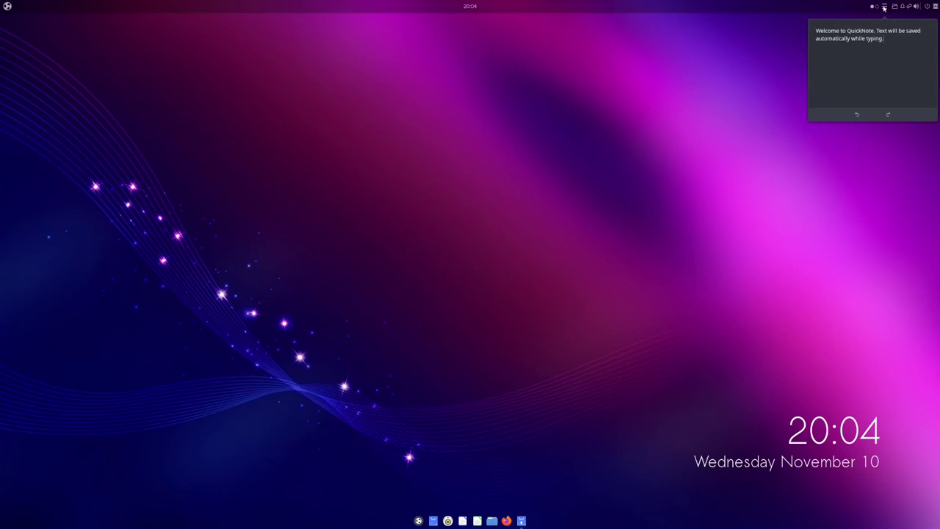
{"action": "left_click", "coordinate": [884, 7]}
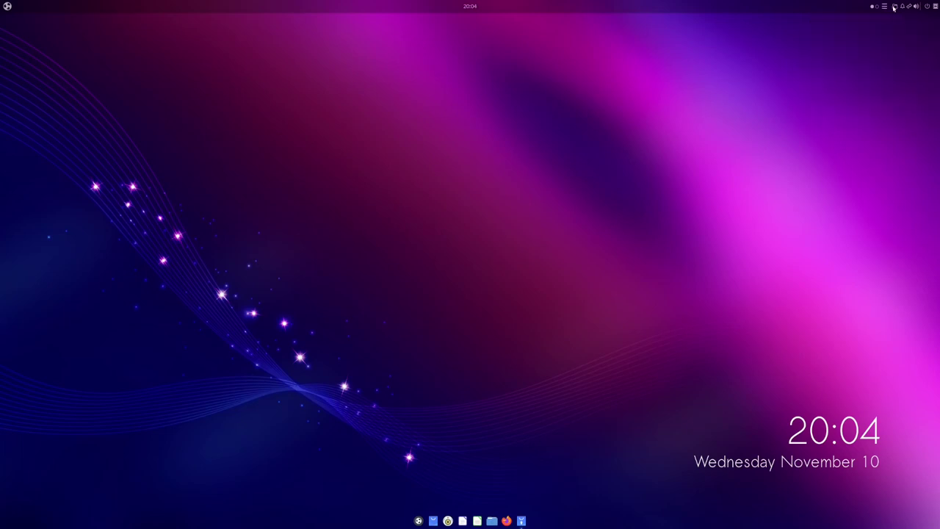
{"action": "left_click", "coordinate": [894, 7]}
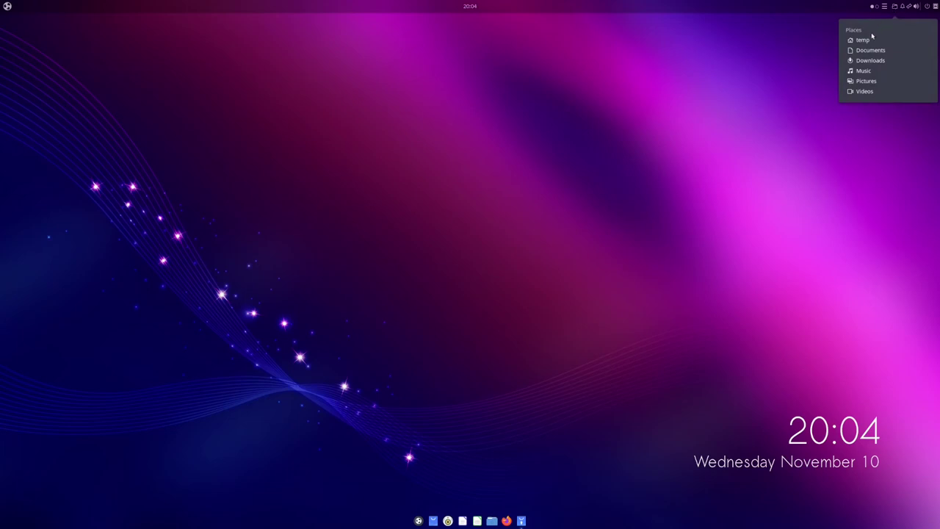
{"action": "left_click", "coordinate": [852, 89]}
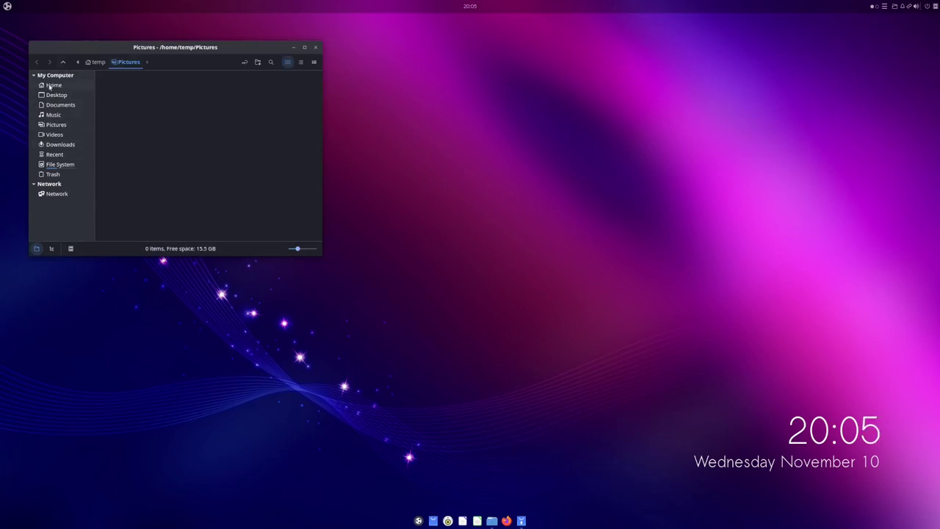
Step: Browse the home folder's nine items in Nemo, then close the file manager
{"action": "left_click", "coordinate": [51, 85]}
{"action": "left_click", "coordinate": [246, 125]}
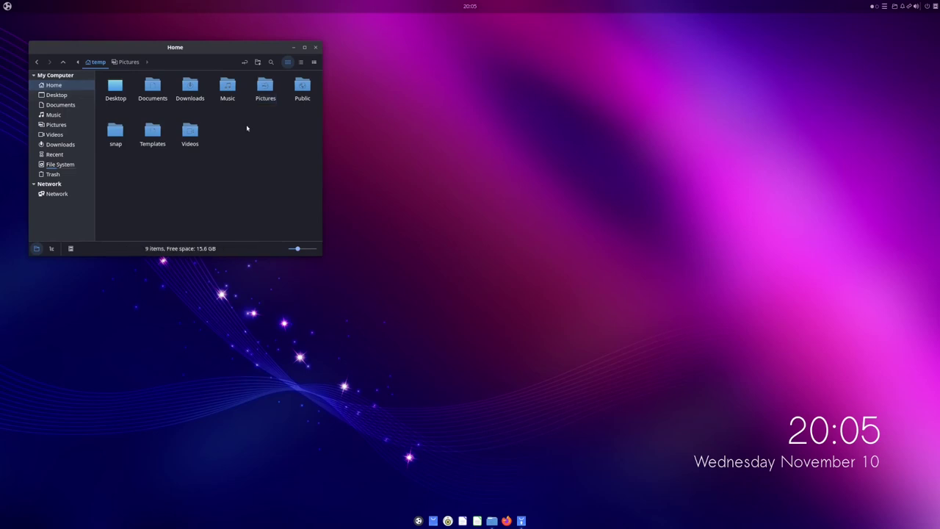
{"action": "left_click", "coordinate": [314, 48]}
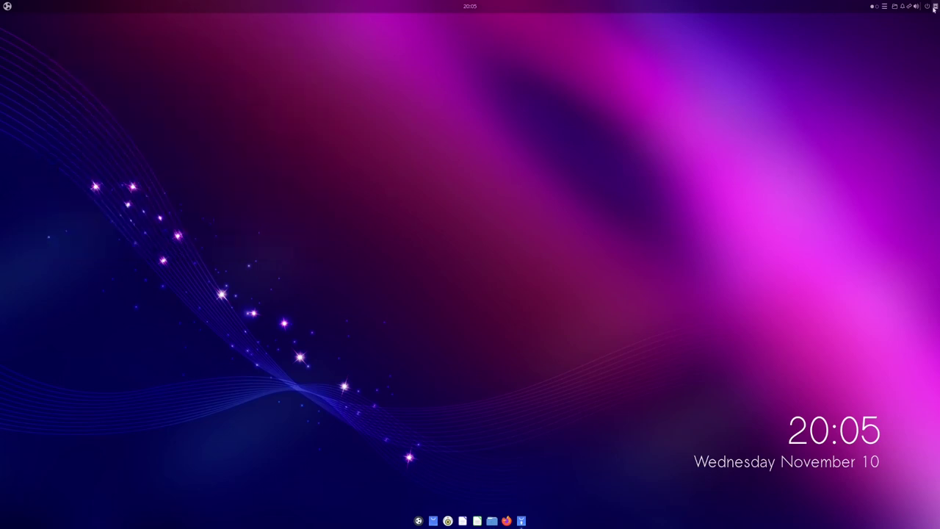
Step: Open and close the network status and volume control applets in the tray
{"action": "left_click", "coordinate": [909, 7]}
{"action": "left_click", "coordinate": [910, 7]}
{"action": "left_click", "coordinate": [916, 7]}
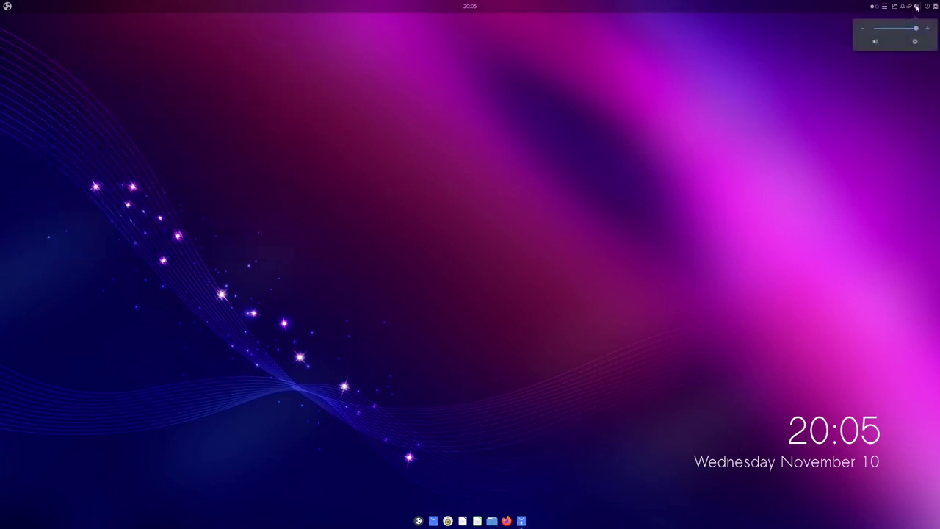
{"action": "left_click", "coordinate": [917, 6]}
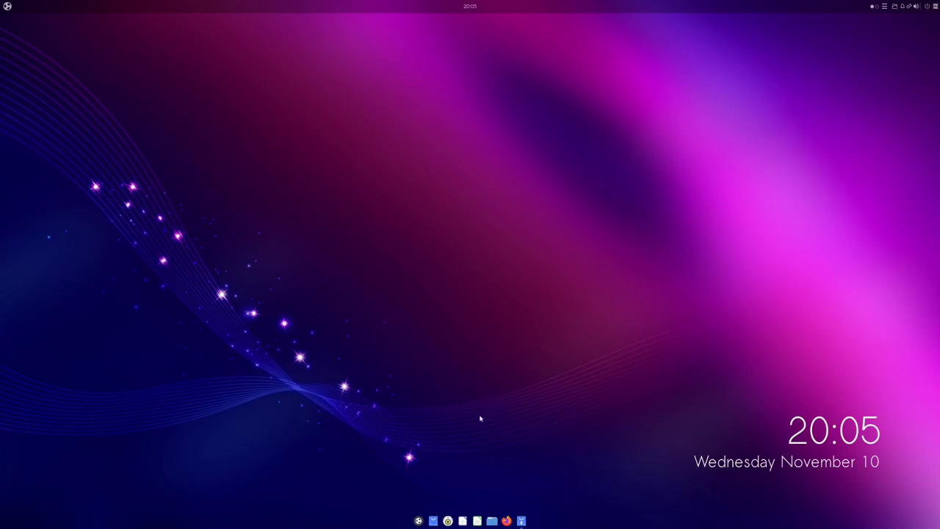
Step: Bring back Software Updater with its detailed package log expanded, and open the applications menu
{"action": "left_click", "coordinate": [518, 521]}
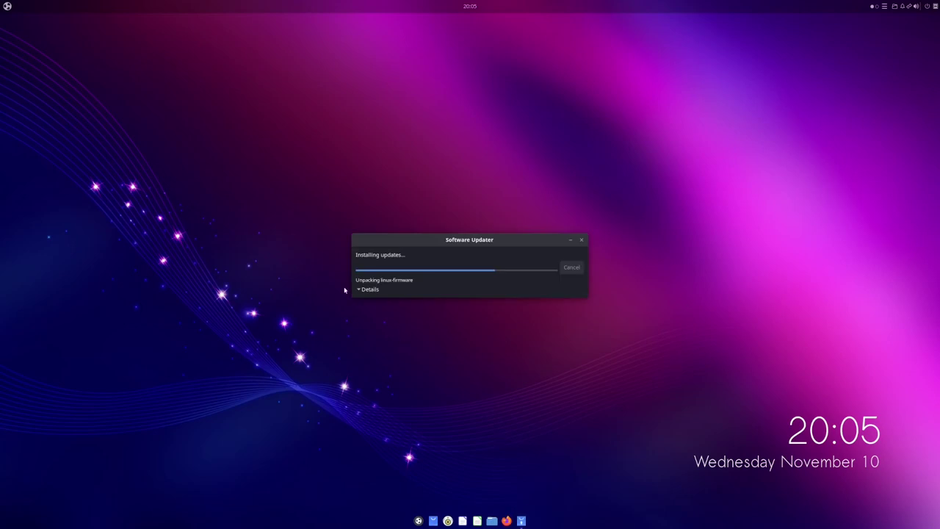
{"action": "left_click", "coordinate": [369, 289]}
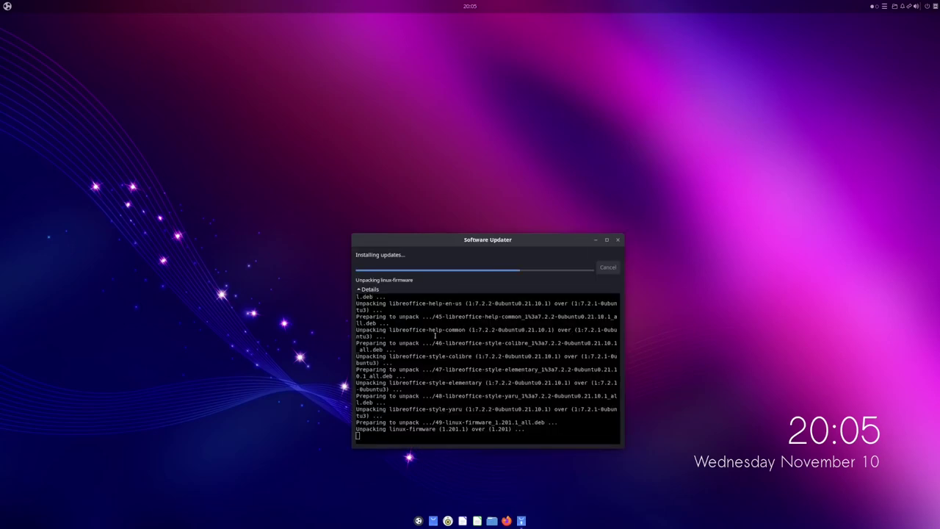
{"action": "left_click", "coordinate": [8, 7]}
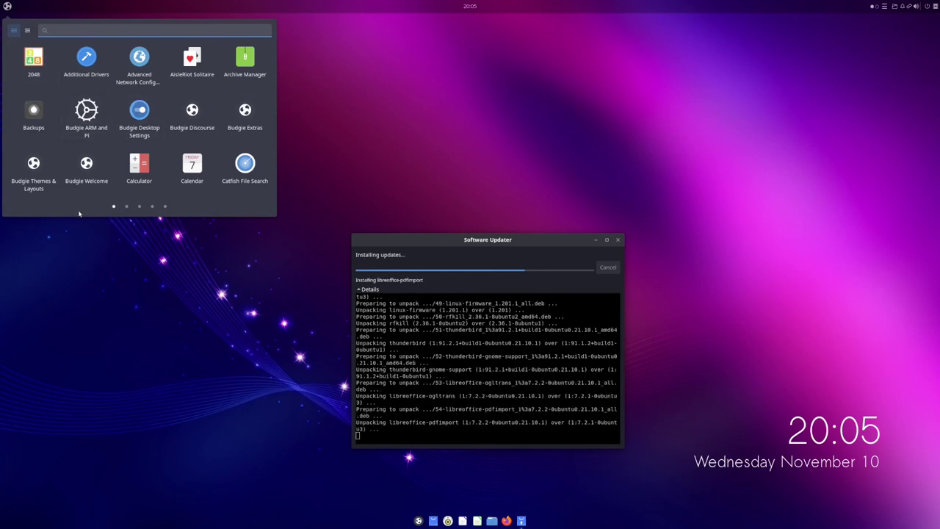
{"action": "left_click", "coordinate": [127, 207]}
{"action": "scroll", "coordinate": [128, 208], "scroll_direction": "up", "scroll_amount": 1}
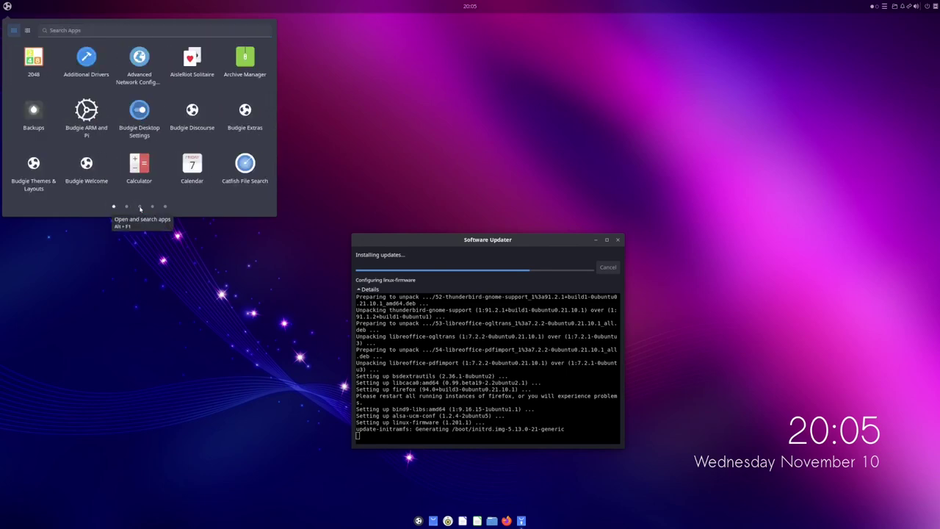
{"action": "left_click", "coordinate": [140, 207]}
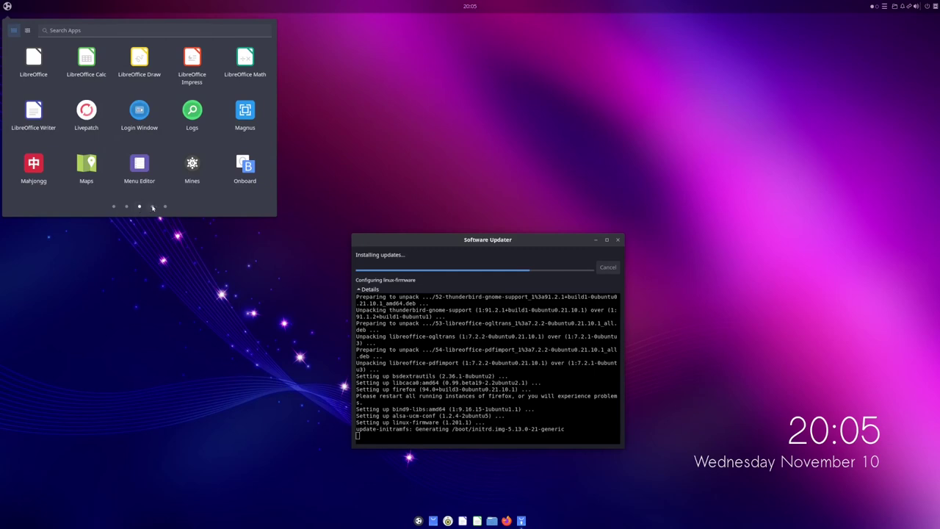
{"action": "left_click", "coordinate": [153, 207]}
{"action": "left_click", "coordinate": [166, 207]}
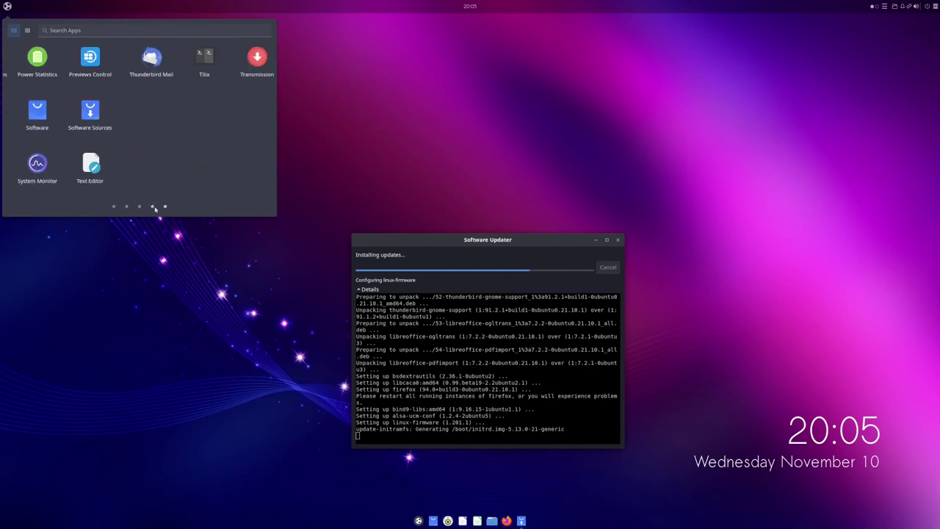
{"action": "left_click", "coordinate": [127, 207]}
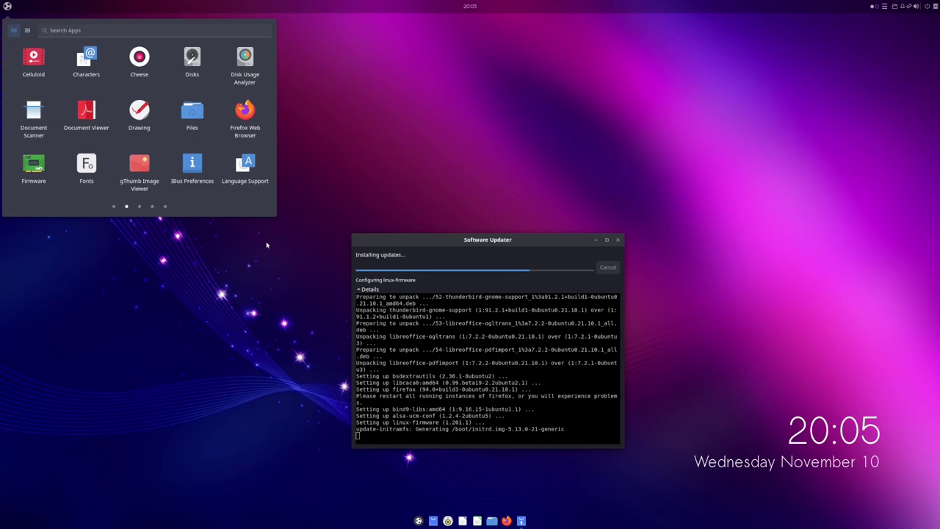
{"action": "left_click", "coordinate": [771, 398]}
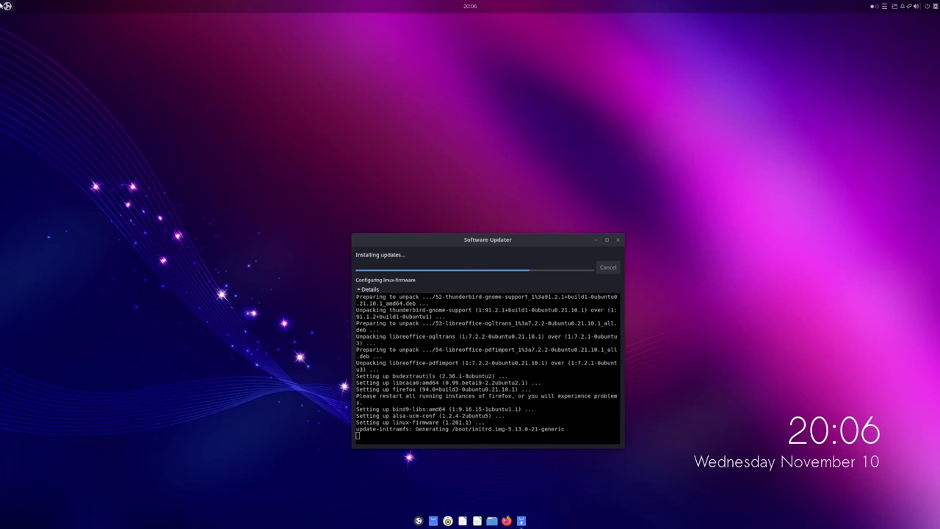
{"action": "key", "text": "super"}
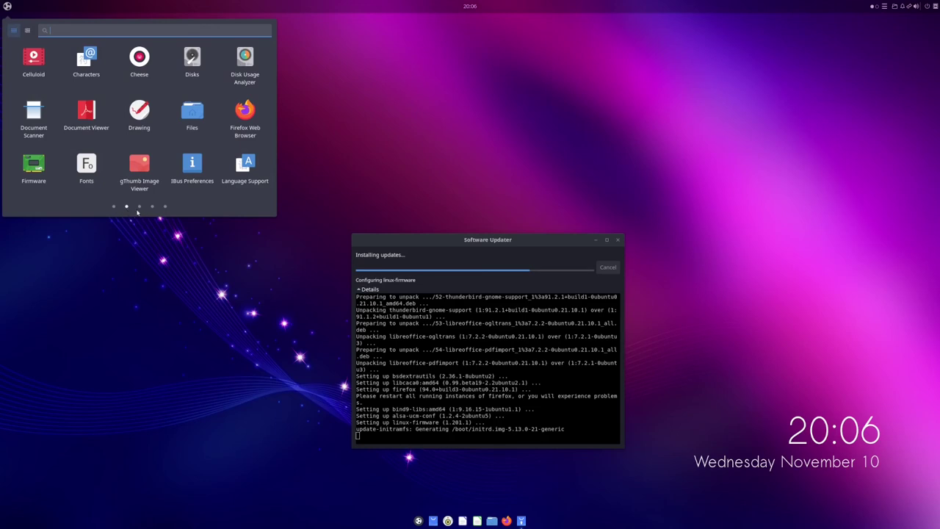
{"action": "left_click", "coordinate": [139, 207]}
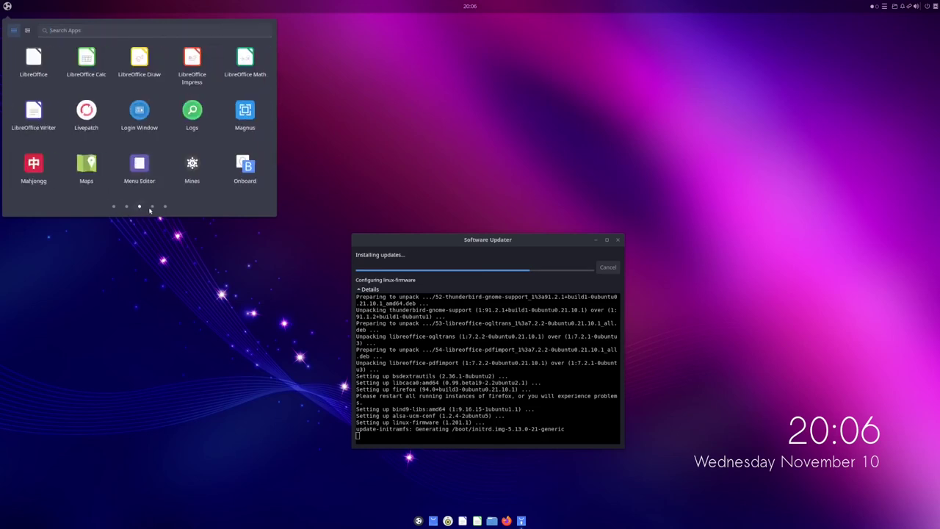
{"action": "left_click", "coordinate": [153, 208]}
{"action": "left_click", "coordinate": [166, 207]}
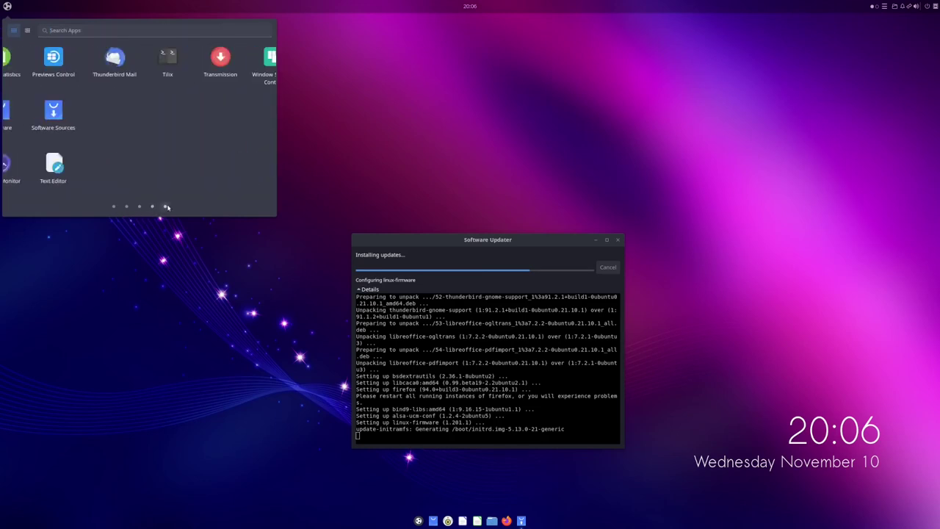
{"action": "left_click", "coordinate": [114, 207]}
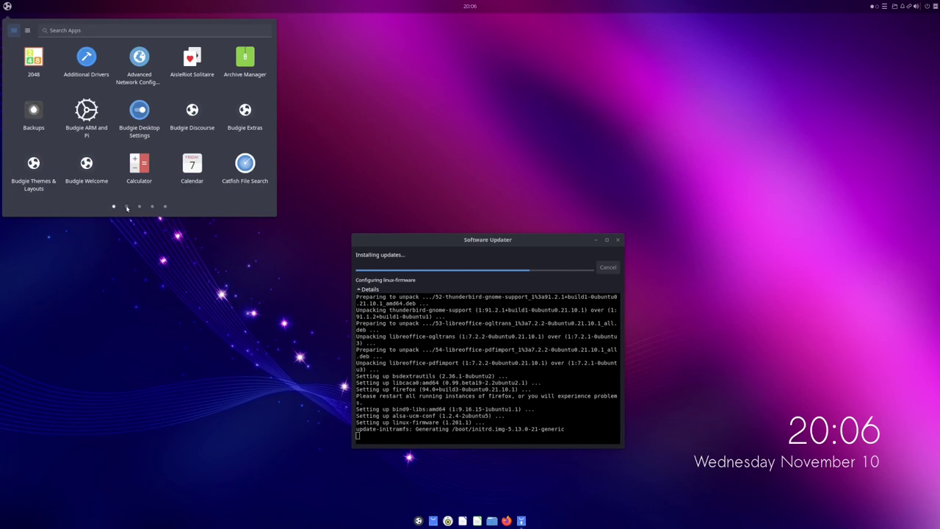
{"action": "left_click", "coordinate": [126, 207]}
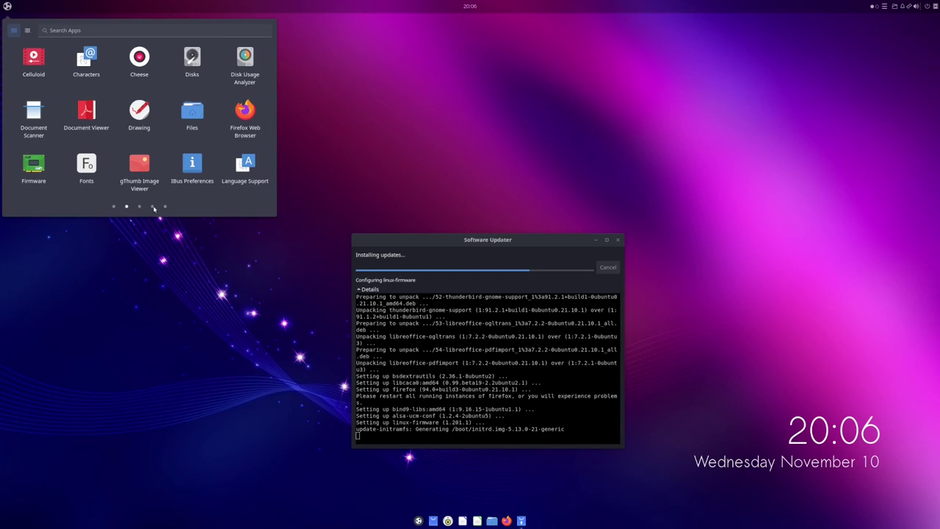
{"action": "left_click", "coordinate": [139, 207]}
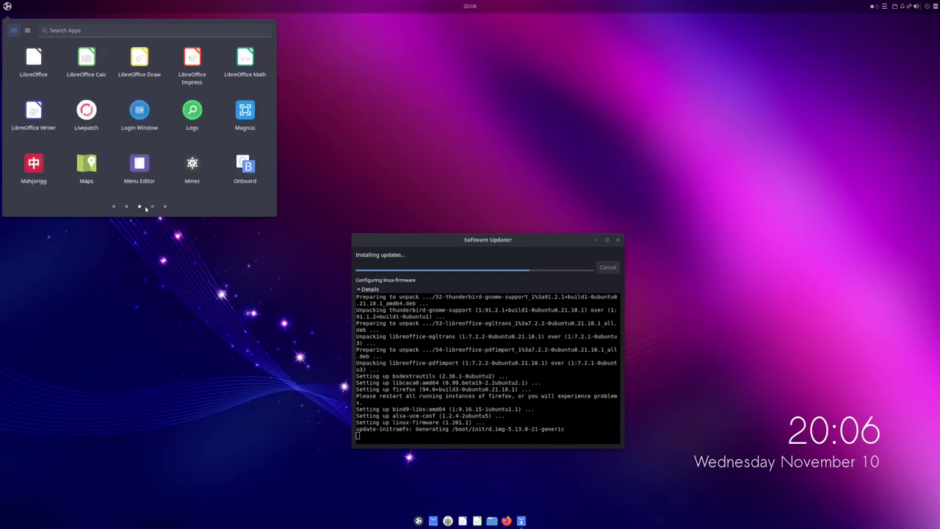
{"action": "left_click", "coordinate": [152, 207]}
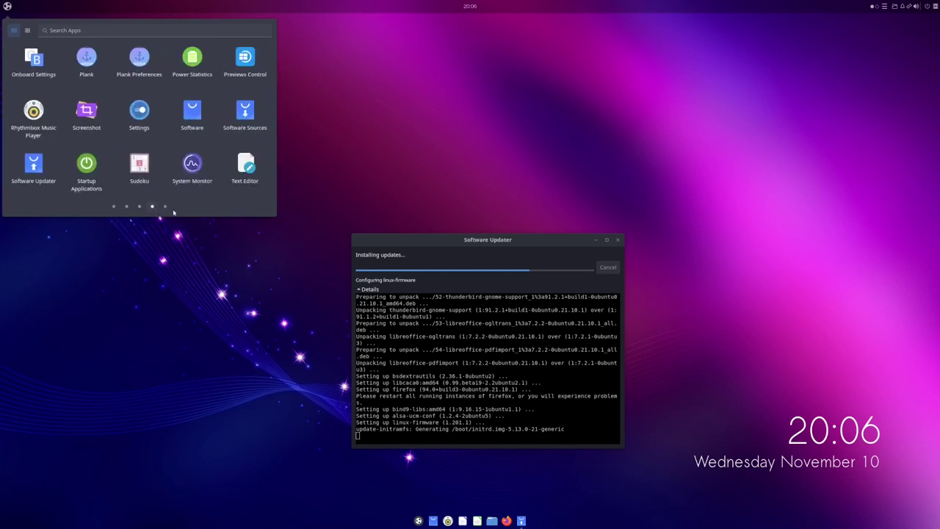
{"action": "left_click", "coordinate": [415, 186]}
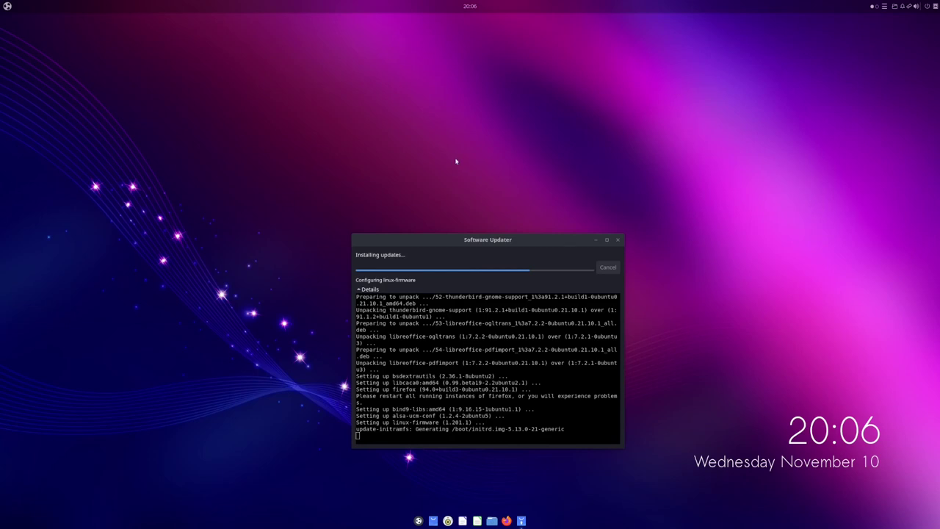
Step: Open and dismiss the desktop context menu twice, then open the applications menu
{"action": "right_click", "coordinate": [461, 167]}
{"action": "left_click", "coordinate": [366, 111]}
{"action": "right_click", "coordinate": [358, 108]}
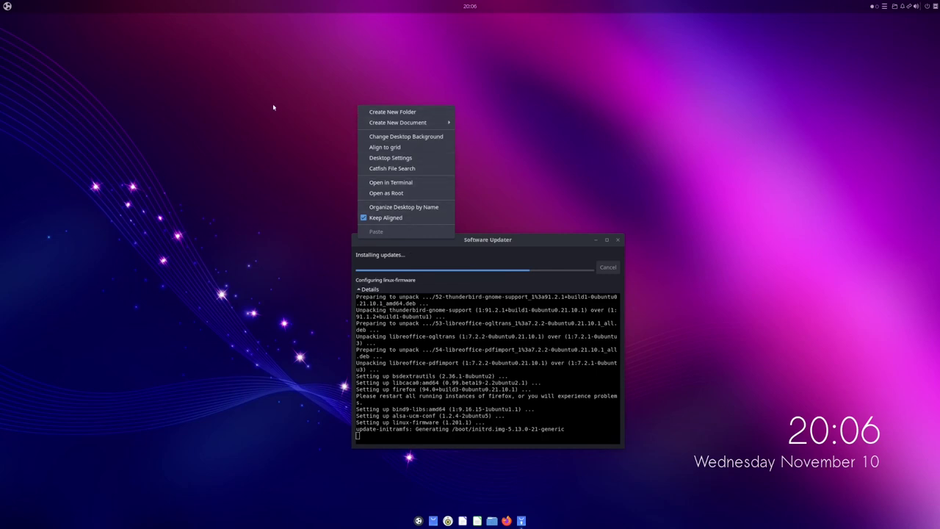
{"action": "left_click", "coordinate": [77, 19]}
{"action": "left_click", "coordinate": [8, 7]}
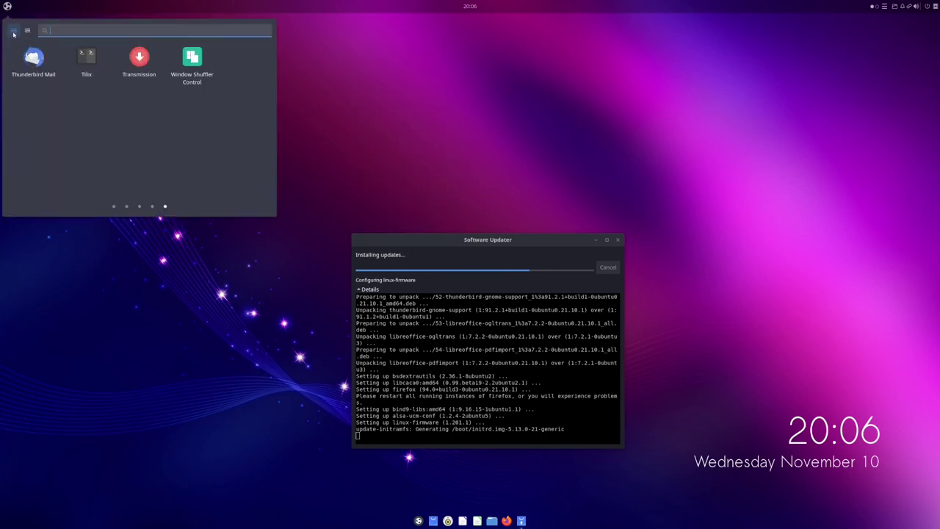
Step: Switch the app menu to category view and browse Internet, Other, System Tools and Utilities
{"action": "left_click", "coordinate": [28, 31]}
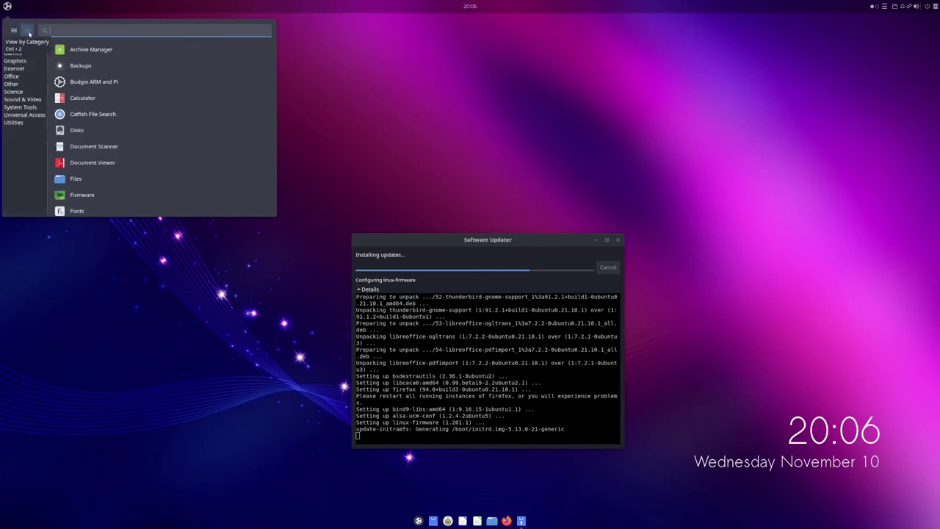
{"action": "left_click", "coordinate": [17, 68]}
{"action": "left_click", "coordinate": [22, 84]}
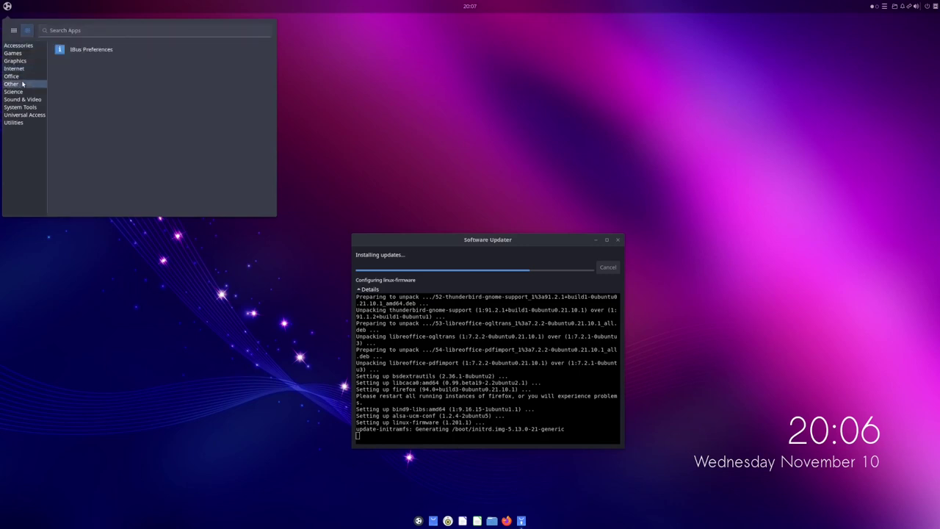
{"action": "left_click", "coordinate": [22, 107]}
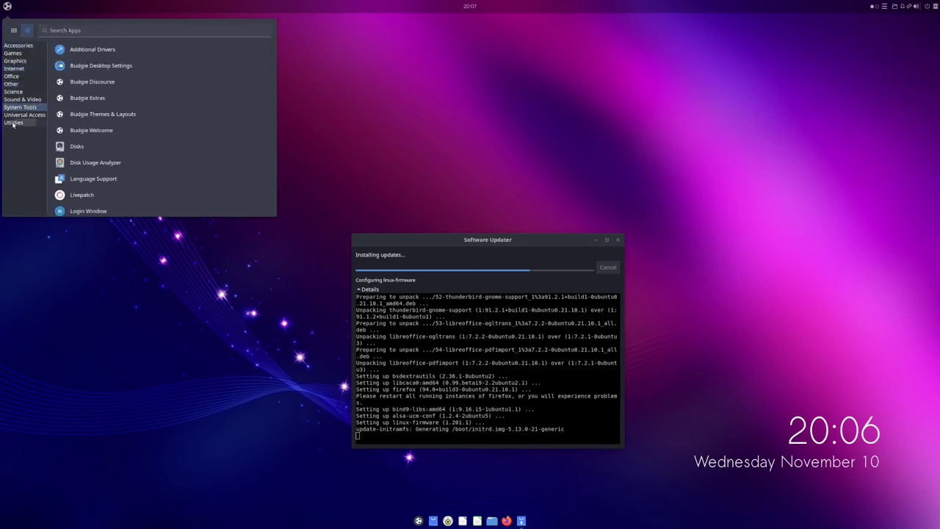
{"action": "left_click", "coordinate": [13, 123]}
Step: Return to the icon grid's first page, then back to categories for Science, Other and Graphics
{"action": "left_click", "coordinate": [13, 31]}
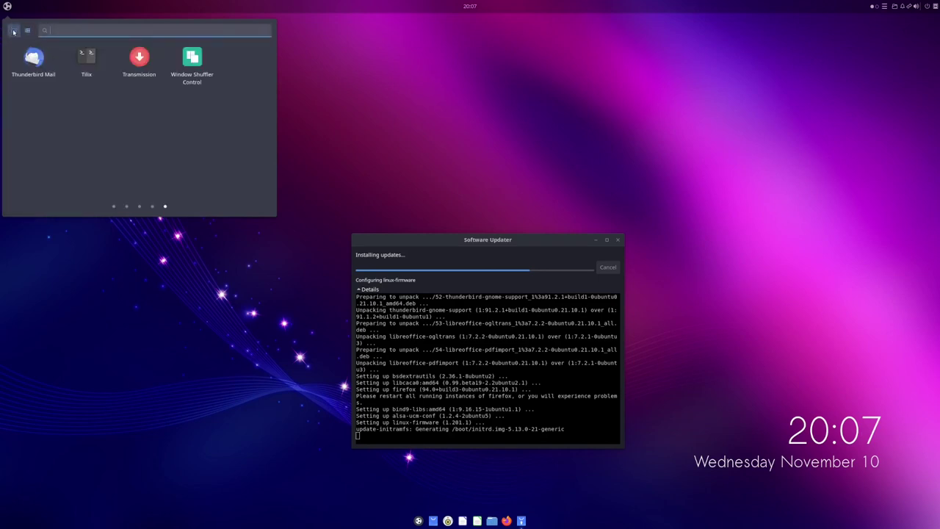
{"action": "left_click", "coordinate": [114, 208]}
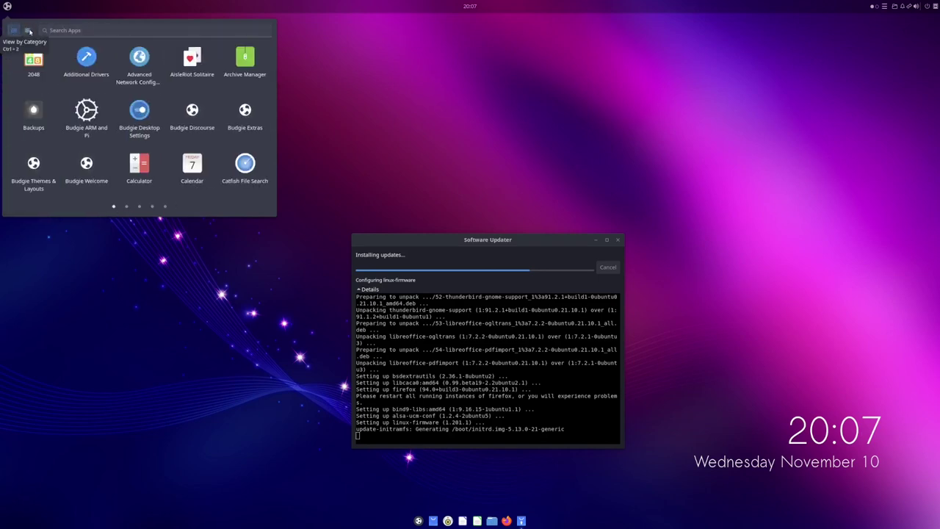
{"action": "left_click", "coordinate": [28, 31]}
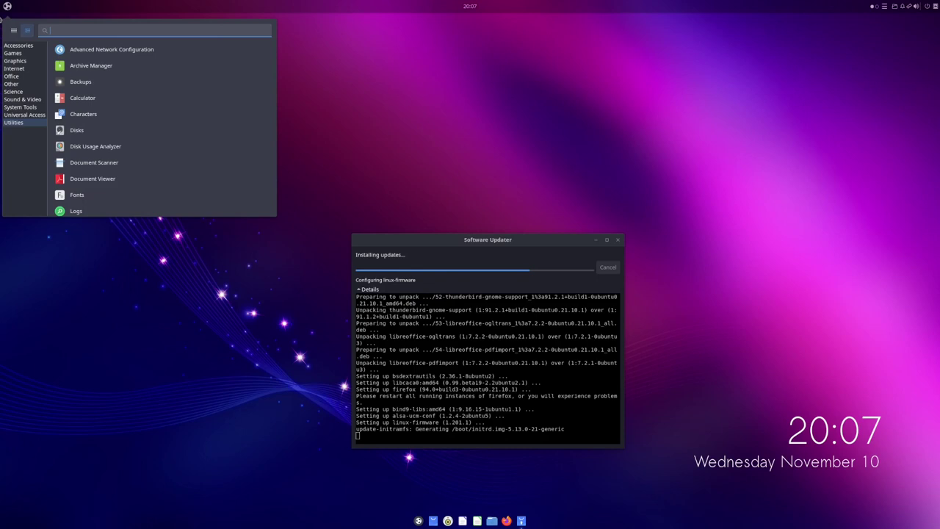
{"action": "left_click", "coordinate": [12, 92]}
{"action": "left_click", "coordinate": [13, 84]}
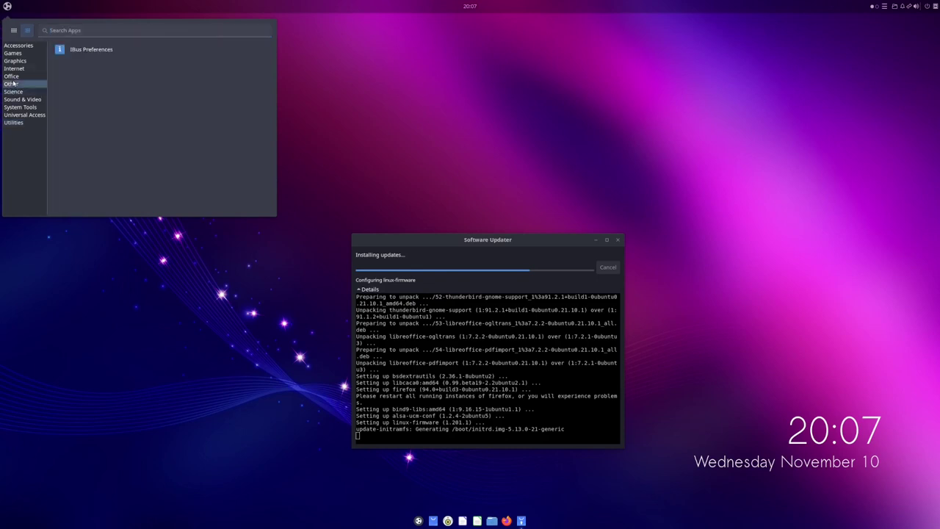
{"action": "left_click", "coordinate": [15, 61]}
{"action": "left_click", "coordinate": [89, 80]}
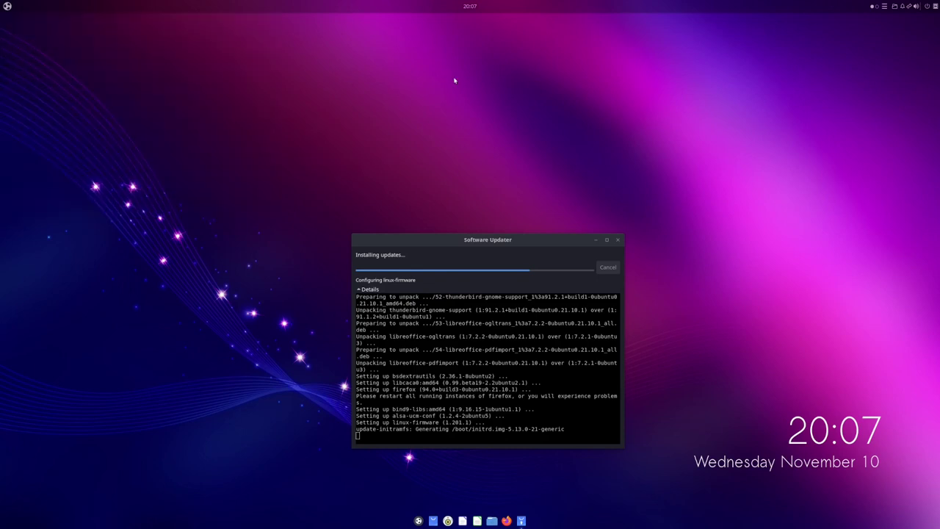